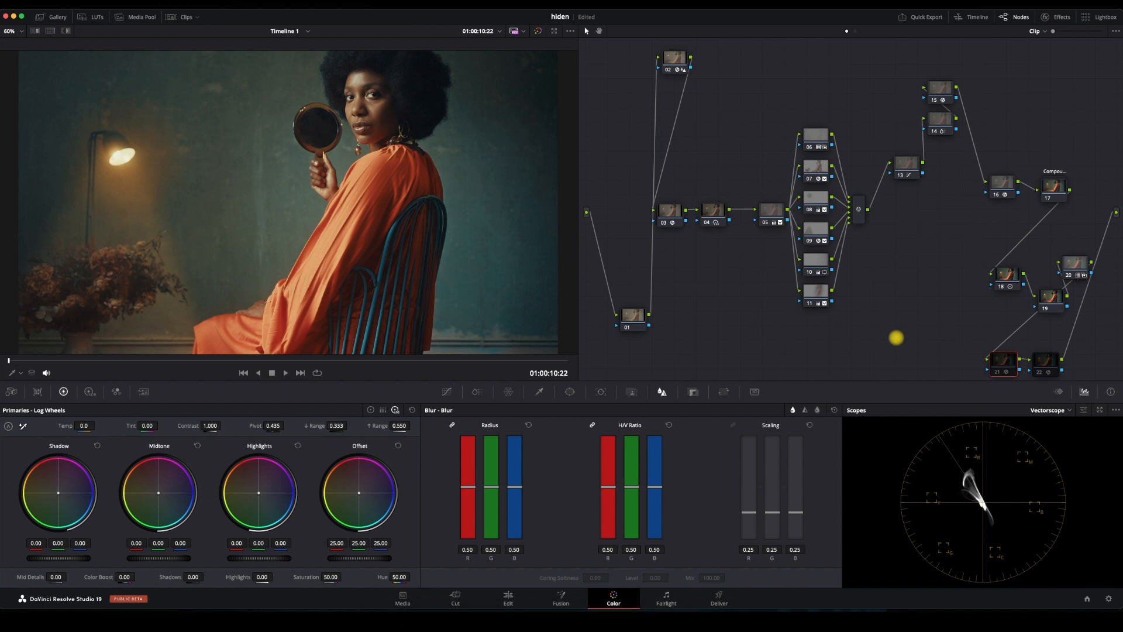
Preview the graded clip full screen and return to the normal layout
key("super+f")
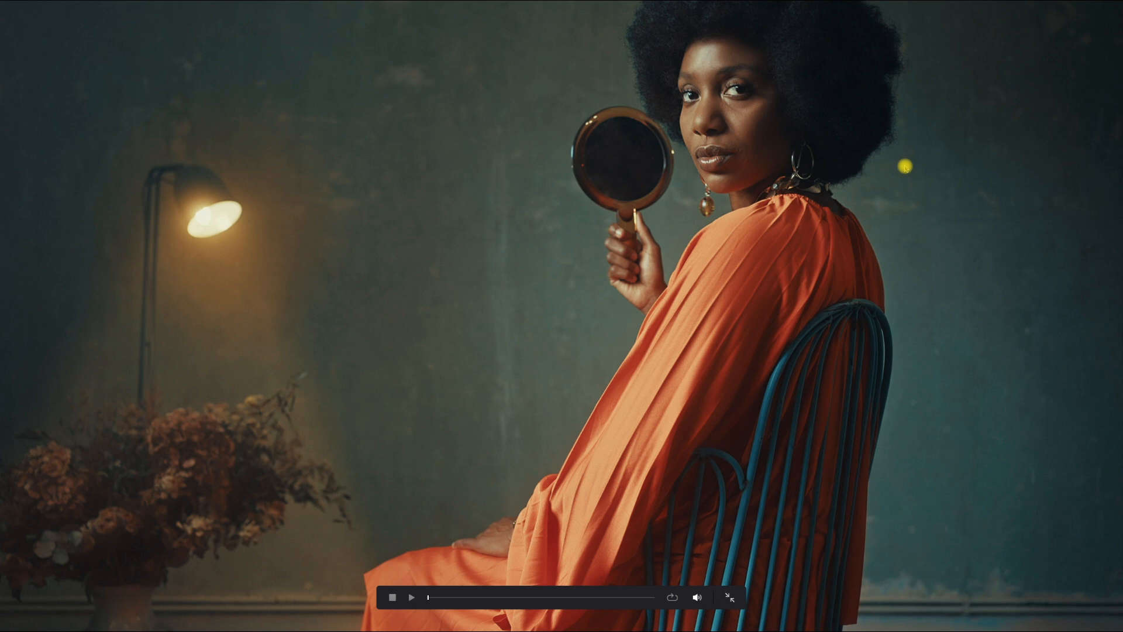
key("Escape")
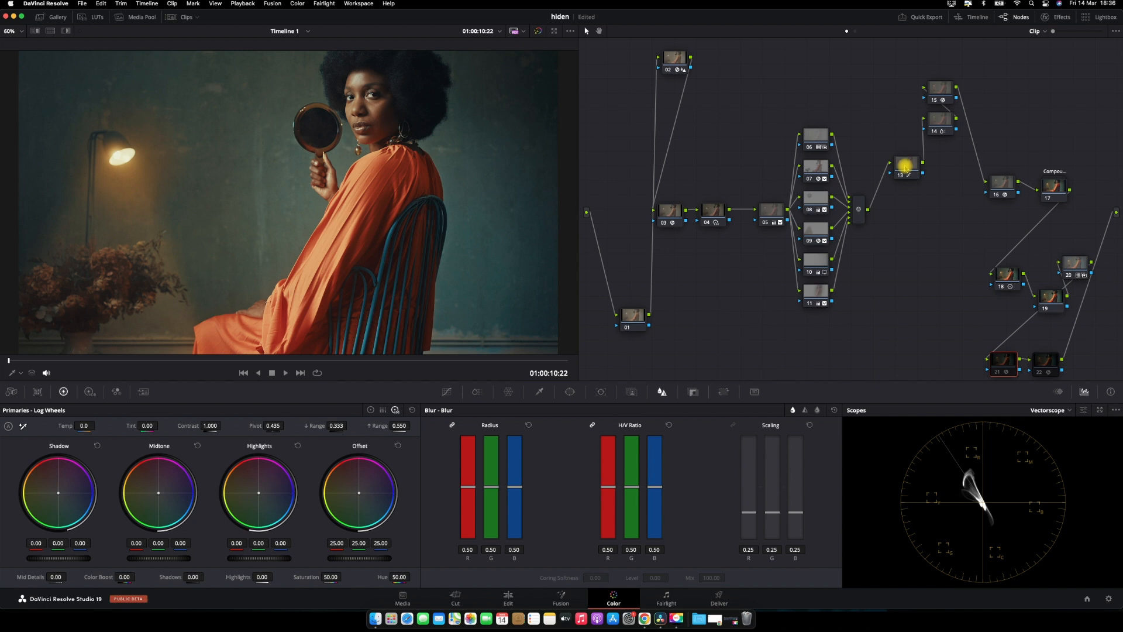
Show the clip thumbnails and switch between clips 07 and 08 to compare their grades
left_click(181, 17)
left_click(459, 351)
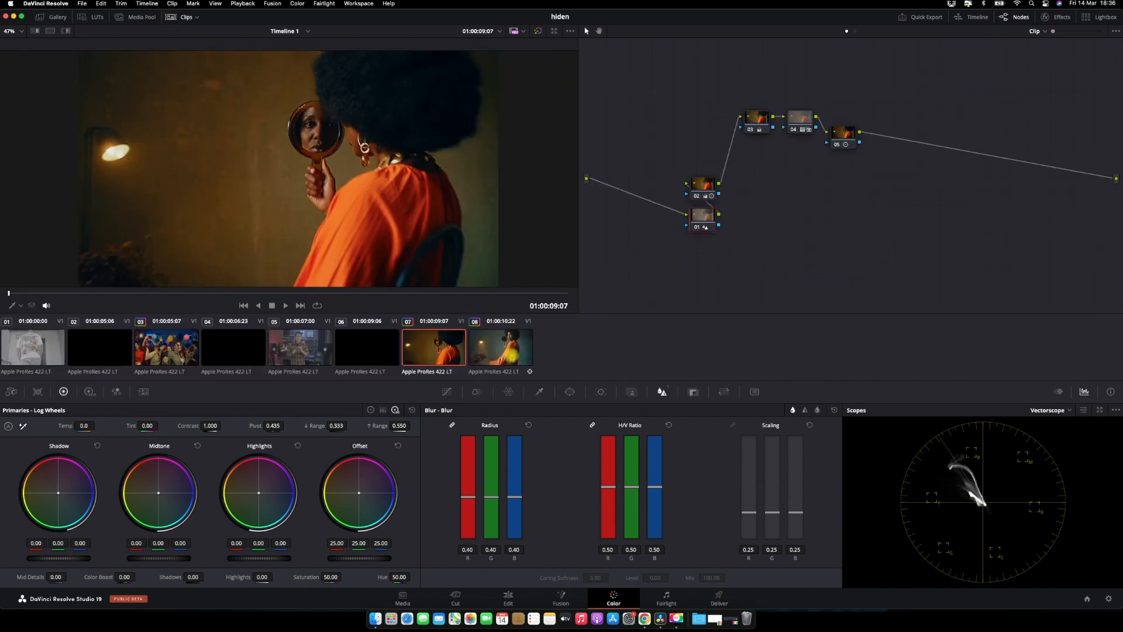
left_click(512, 357)
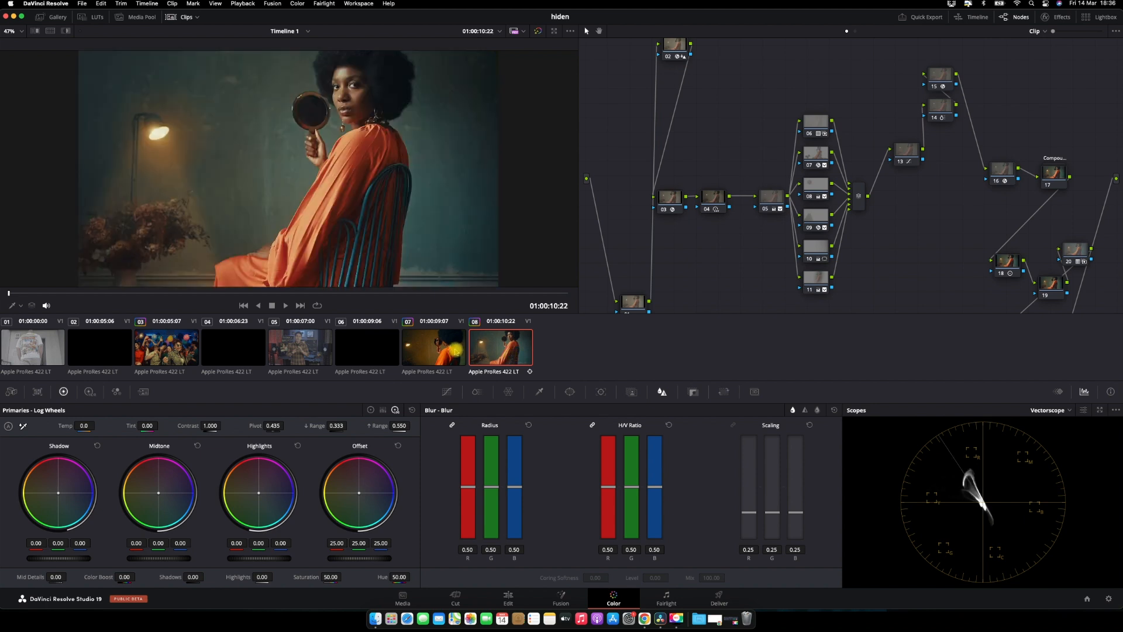
left_click(456, 352)
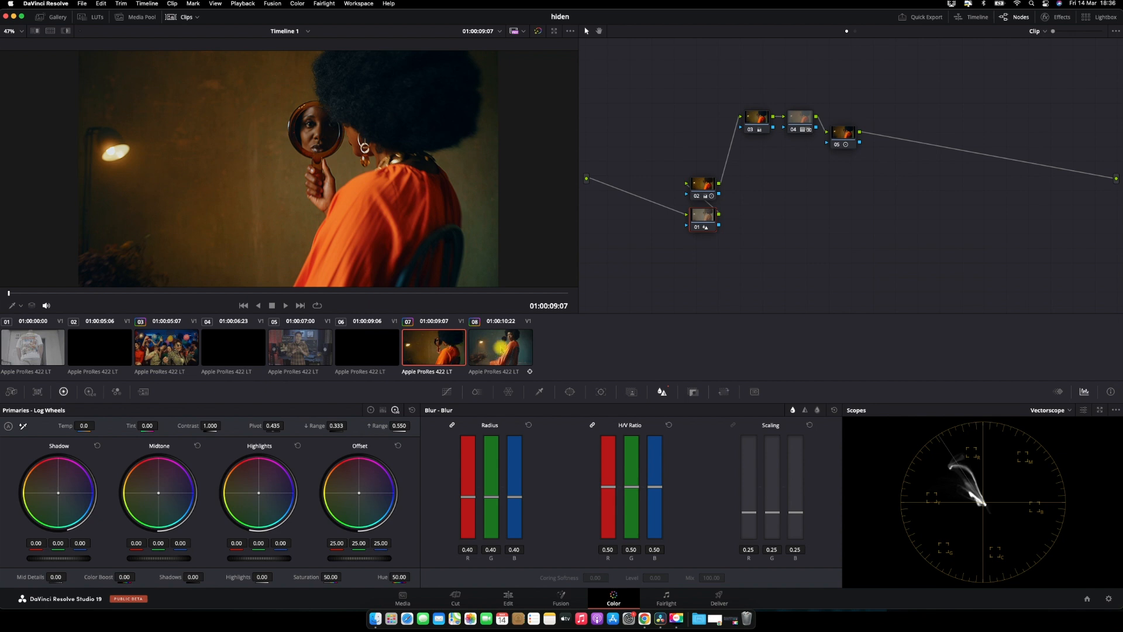
left_click(502, 349)
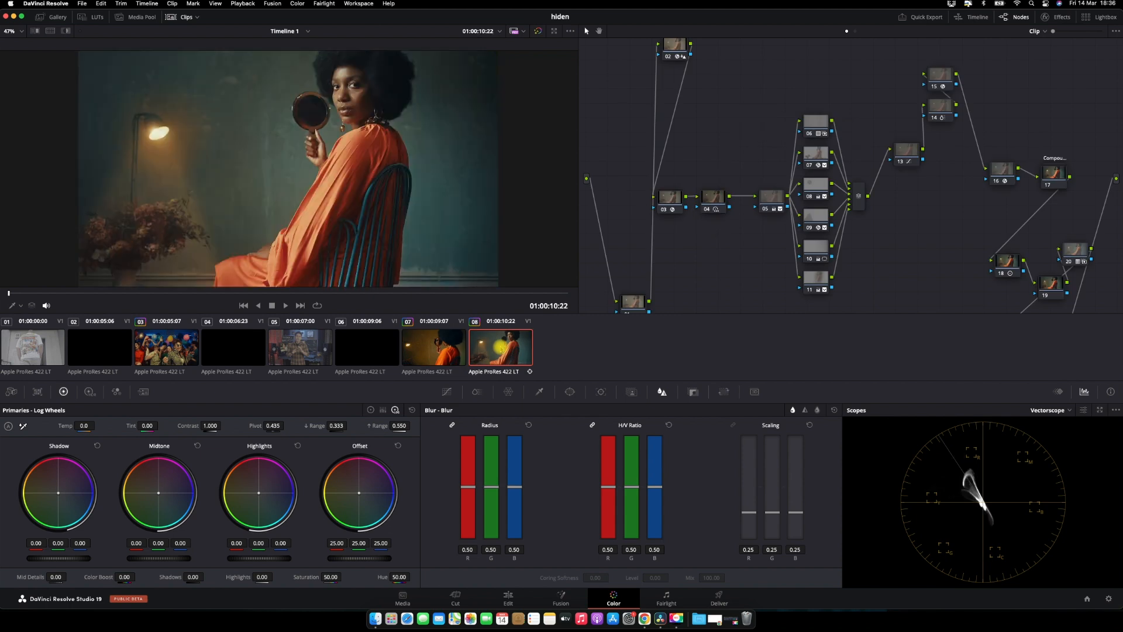
left_click(413, 352)
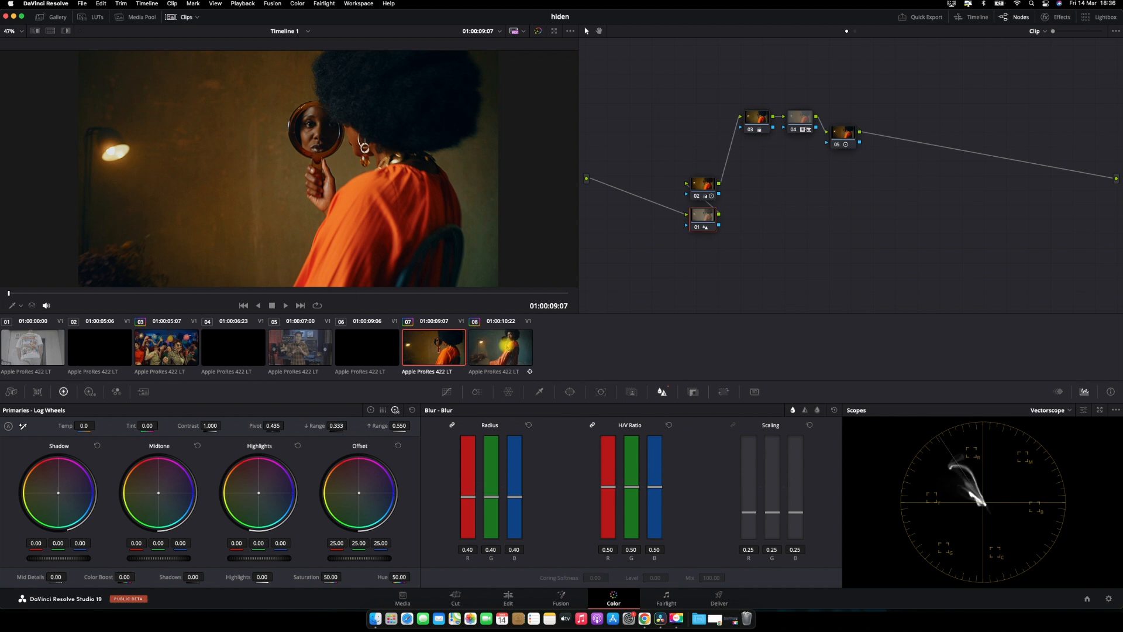
left_click(507, 347)
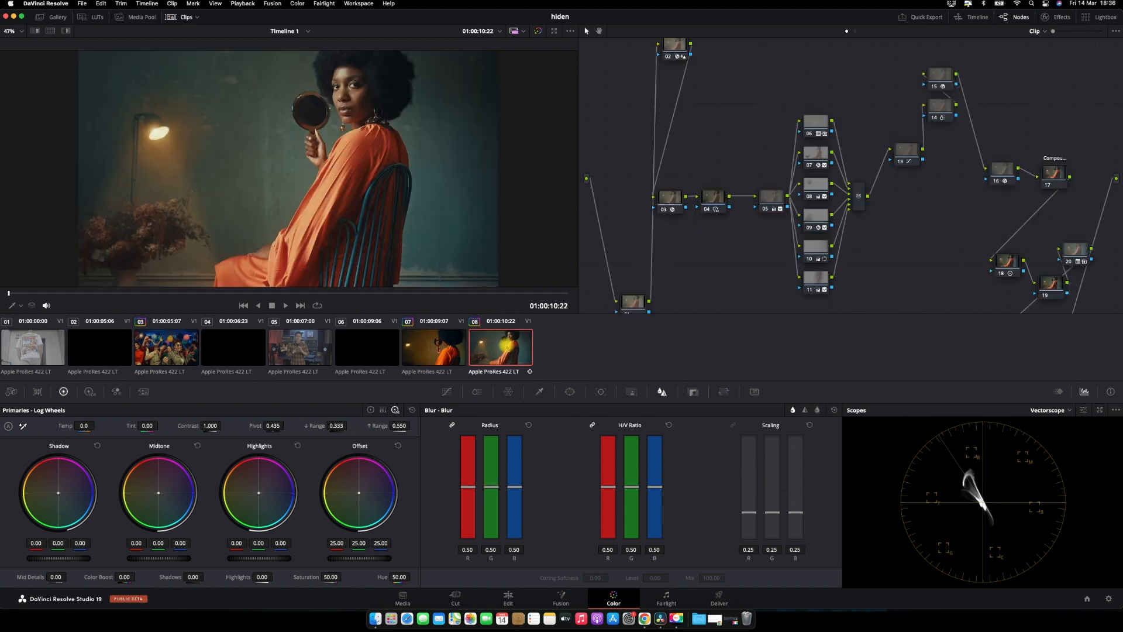
left_click(459, 355)
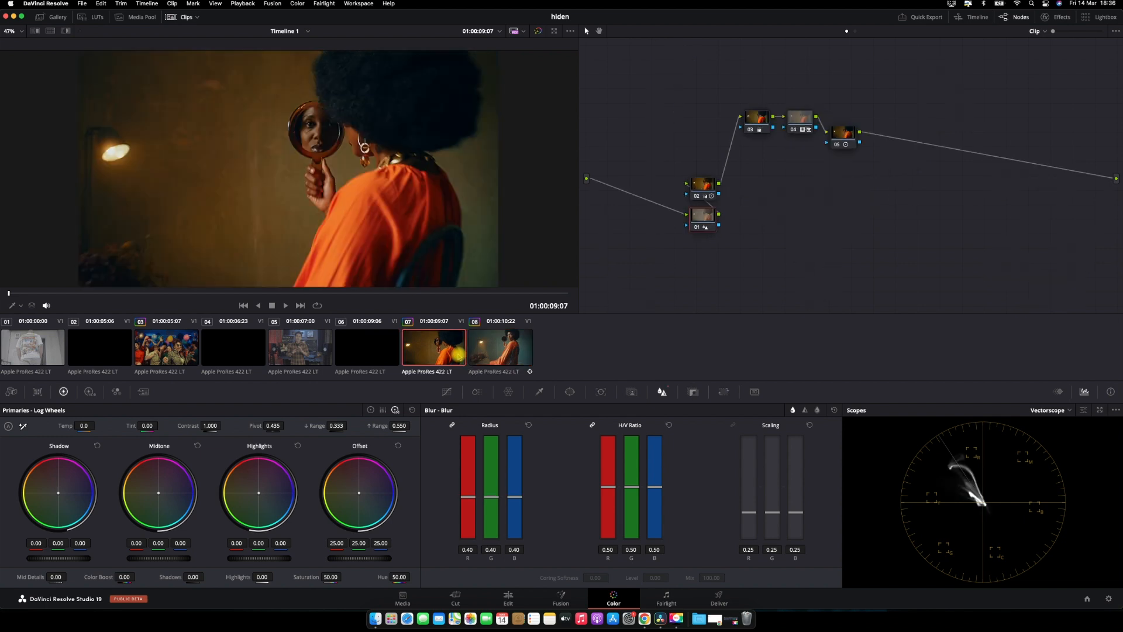
left_click(500, 349)
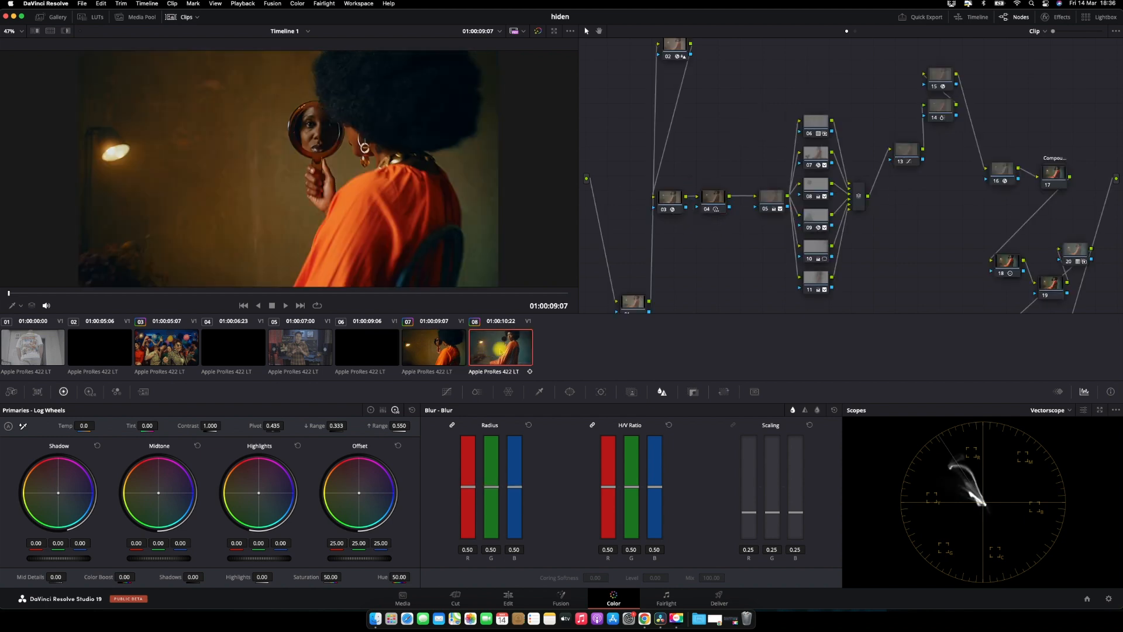
Try applying clip 07's grade to the current clip, preview it full screen, and undo it
right_click(452, 332)
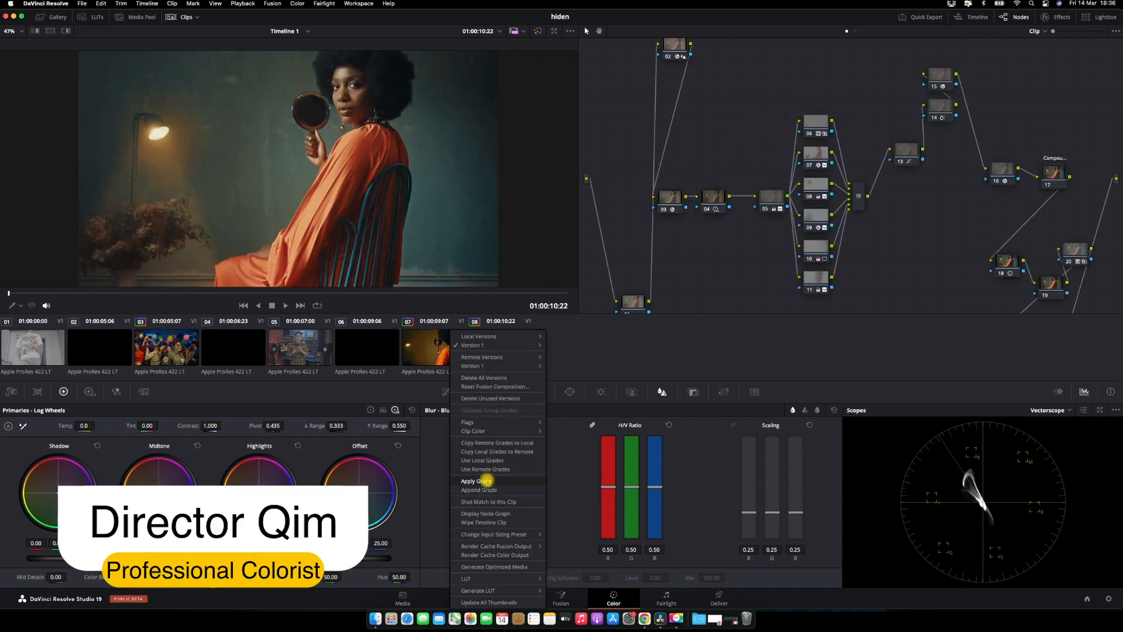
left_click(485, 480)
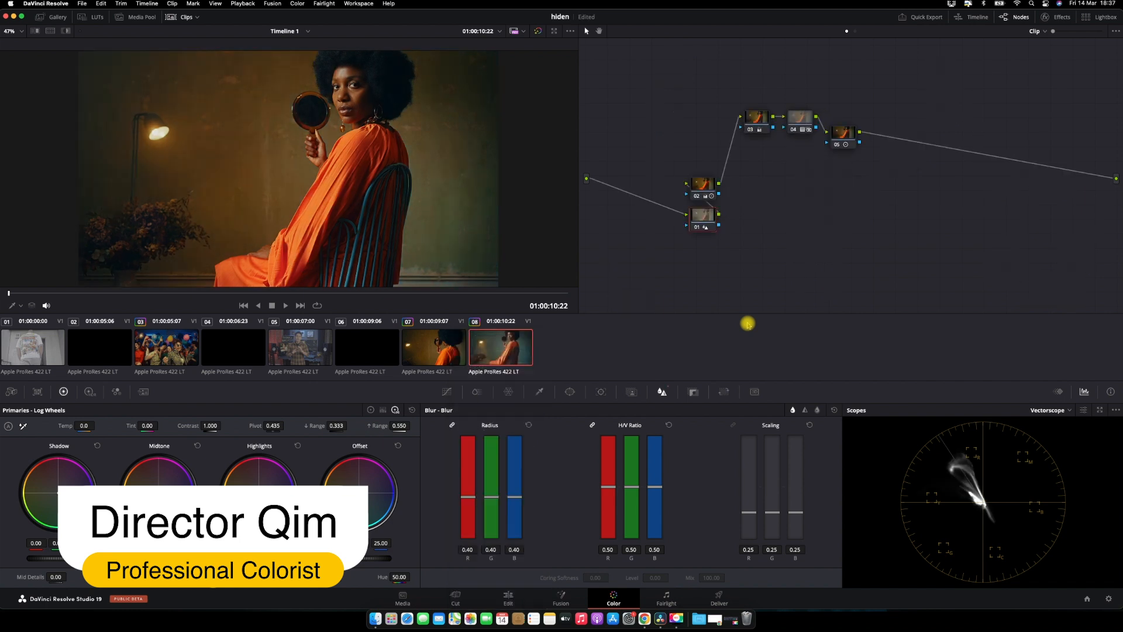
key("super+f")
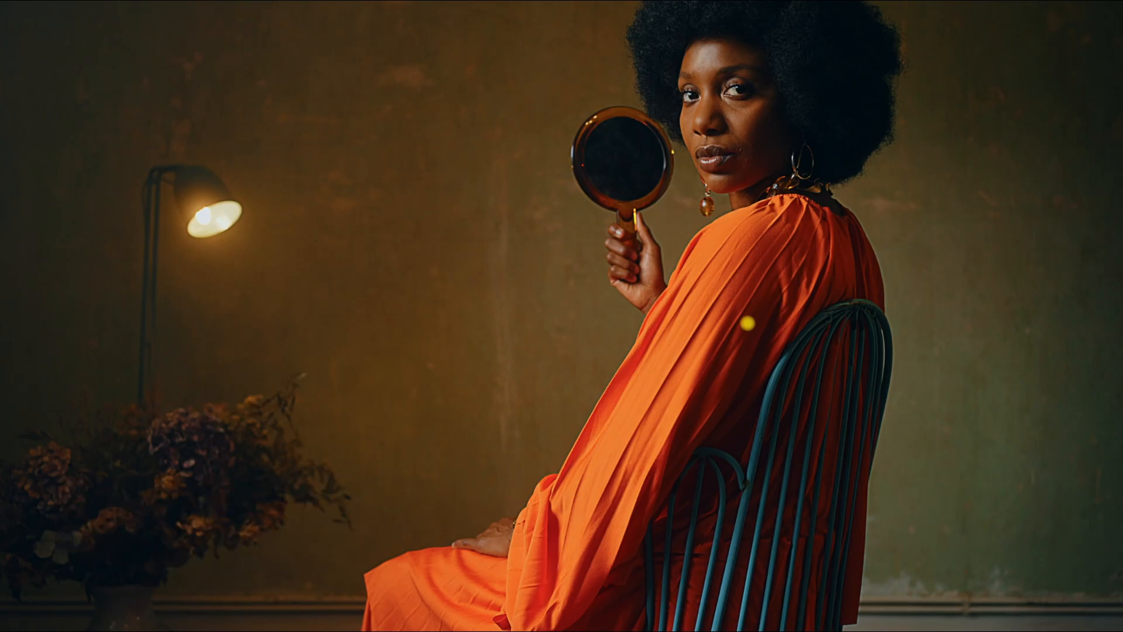
key("super+f")
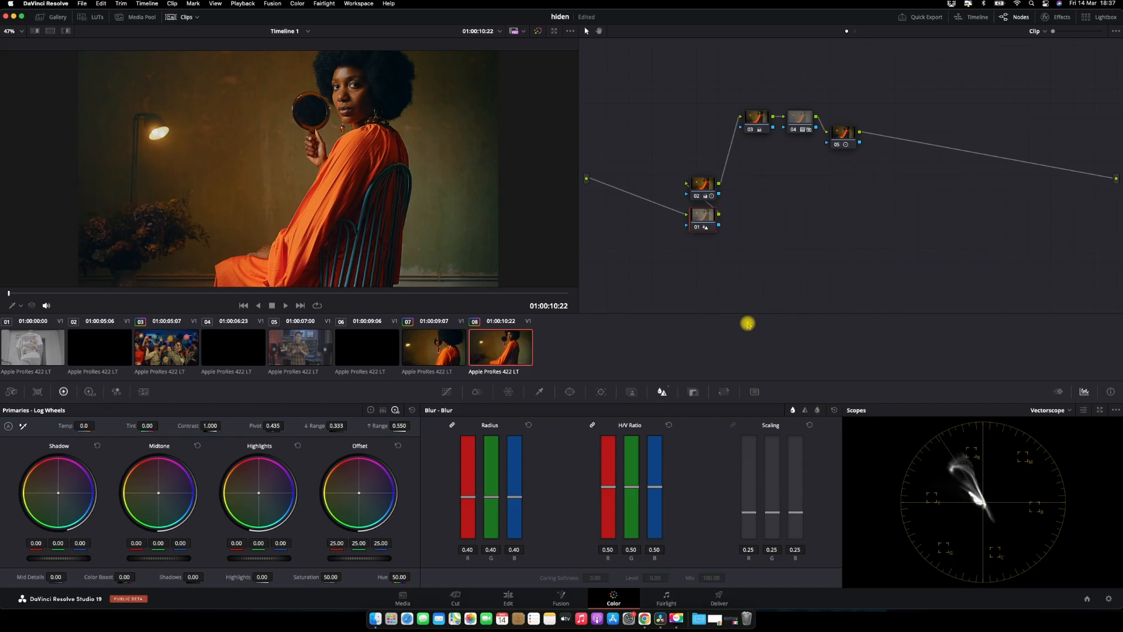
key("super+n")
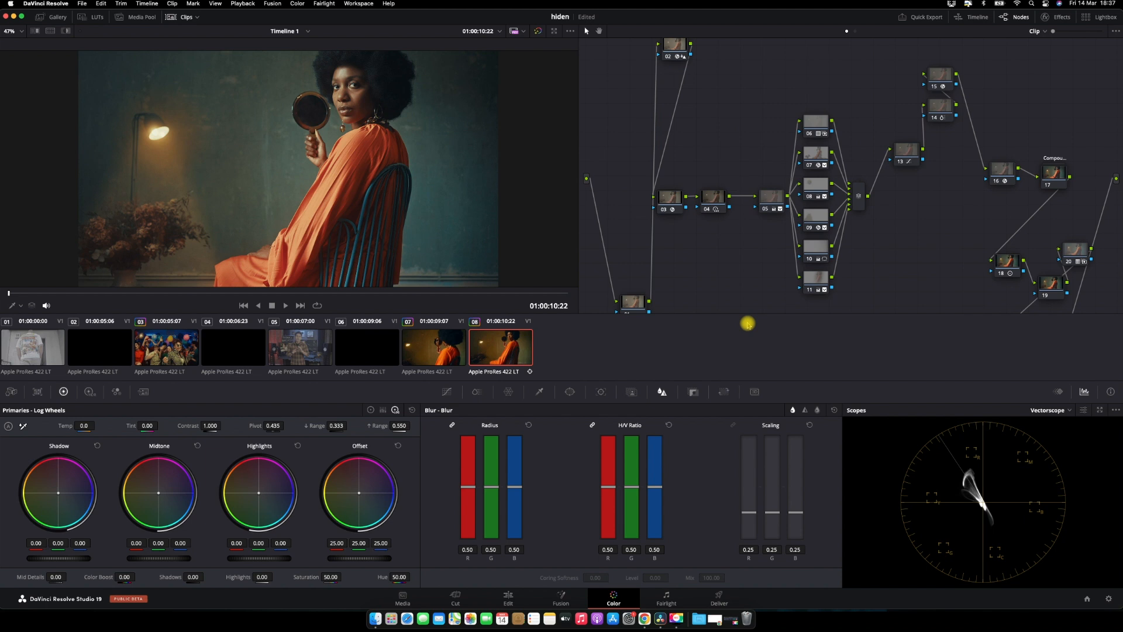
Hide the clip thumbnails and disable all nodes in the current clip's node tree
left_click(181, 17)
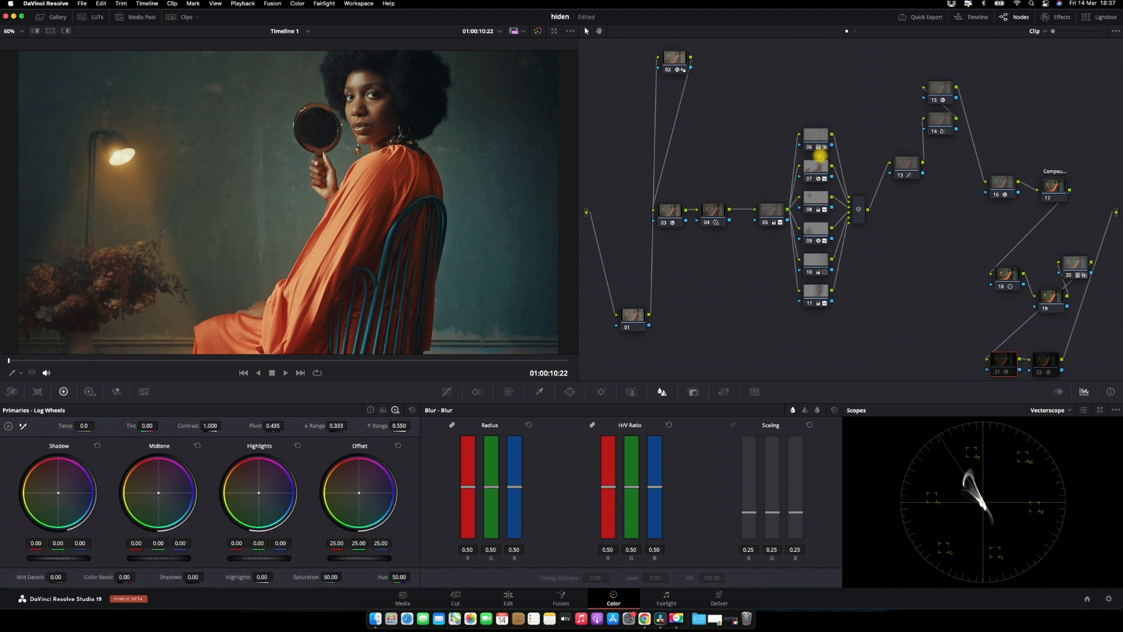
key("shift+d")
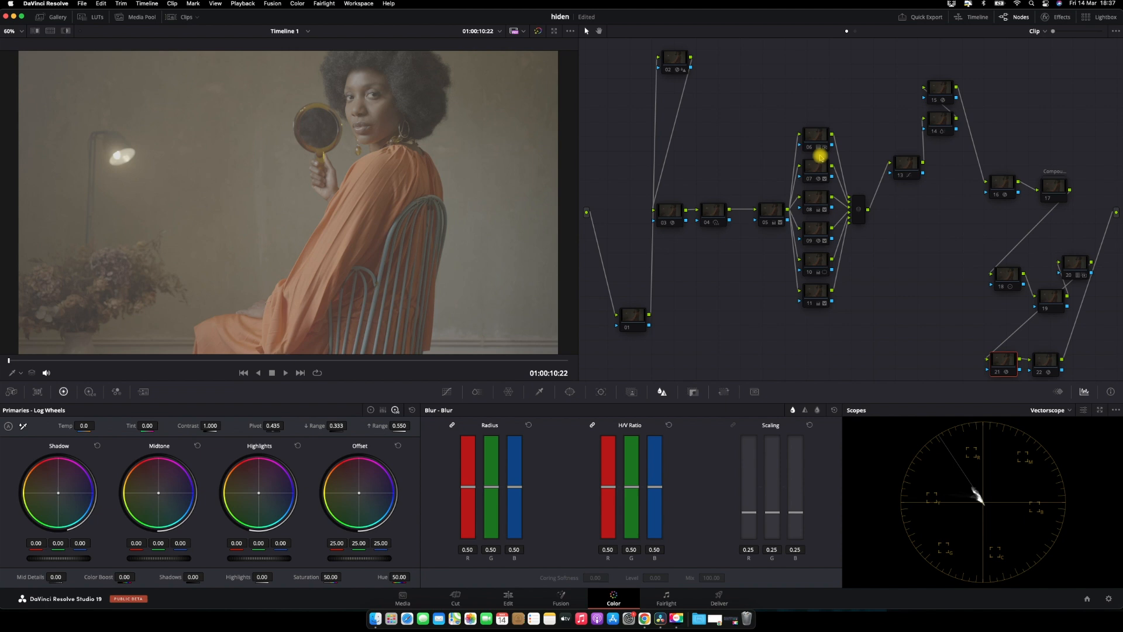
Re-enable the compound node 17 on its own
left_click(672, 213)
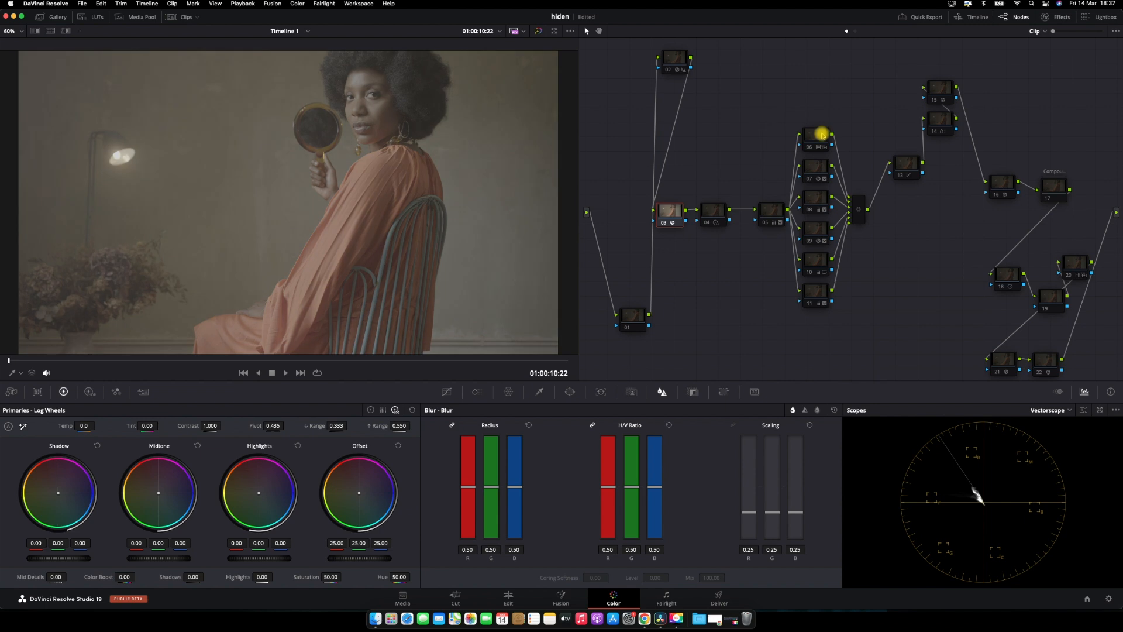
left_click(1051, 186)
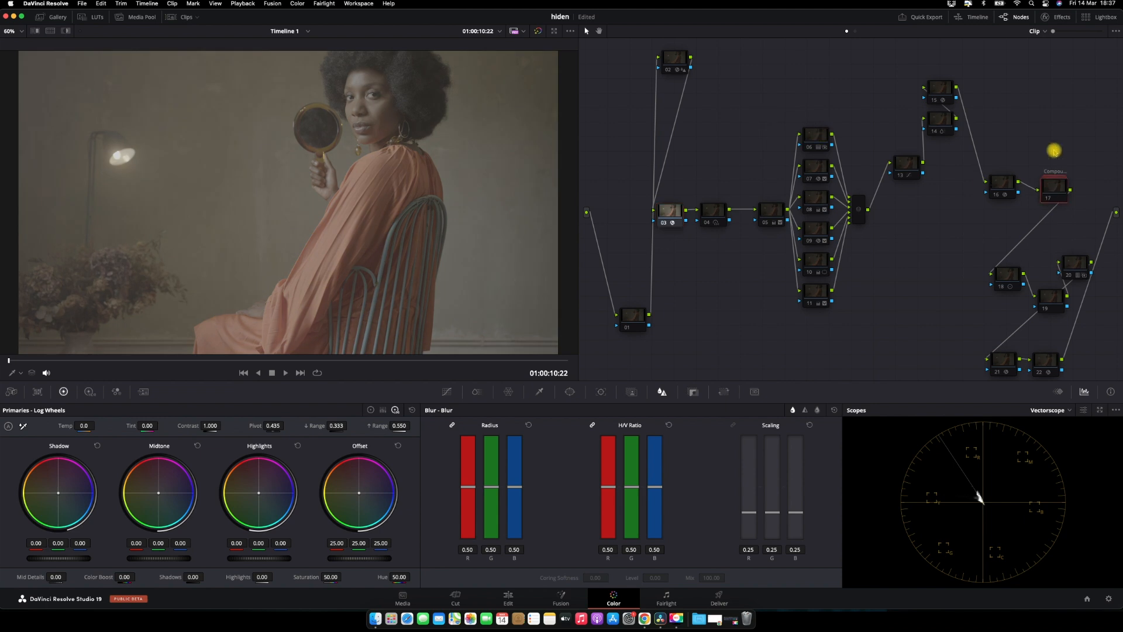
key("ctrl+d")
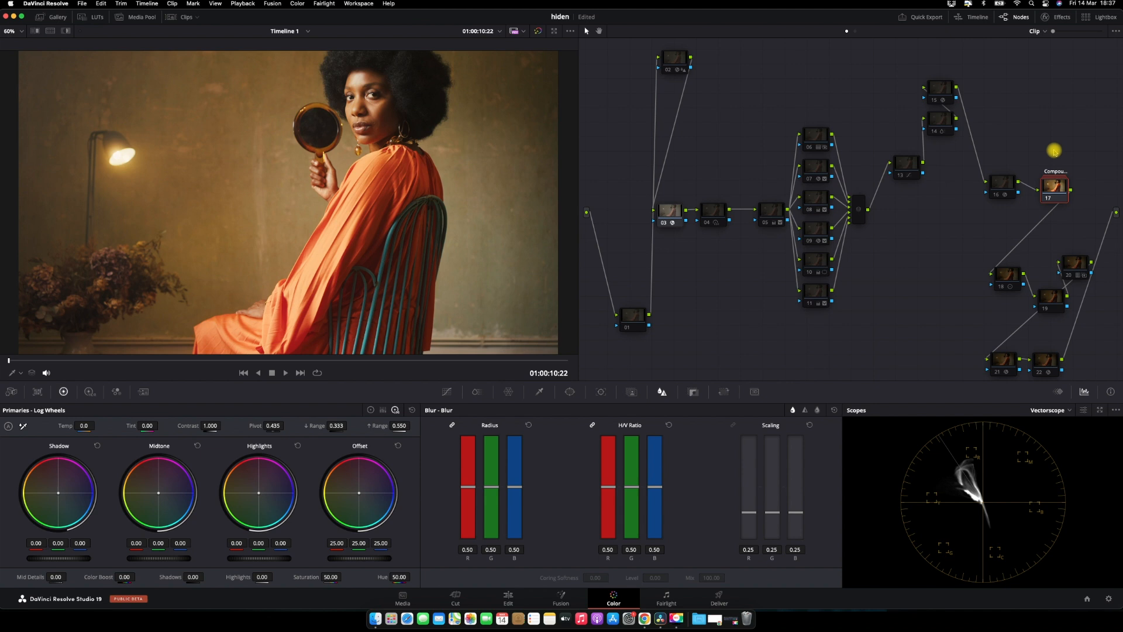
Select node 03 and inspect its Color Space Transform settings in the effects panel
left_click(672, 213)
left_click(1062, 17)
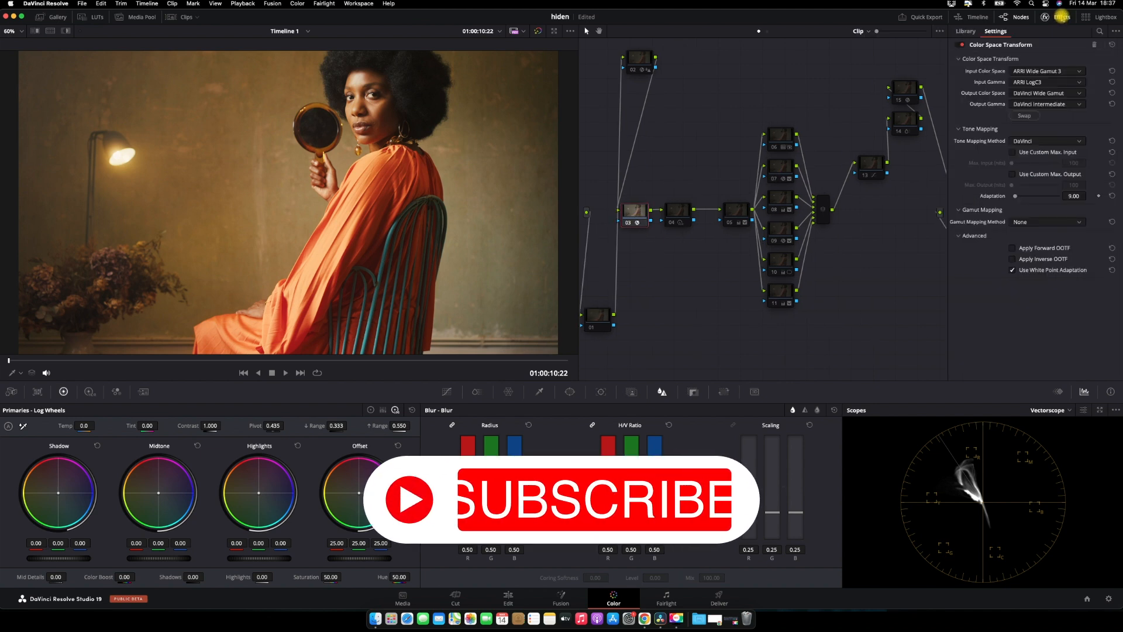
left_click(1056, 18)
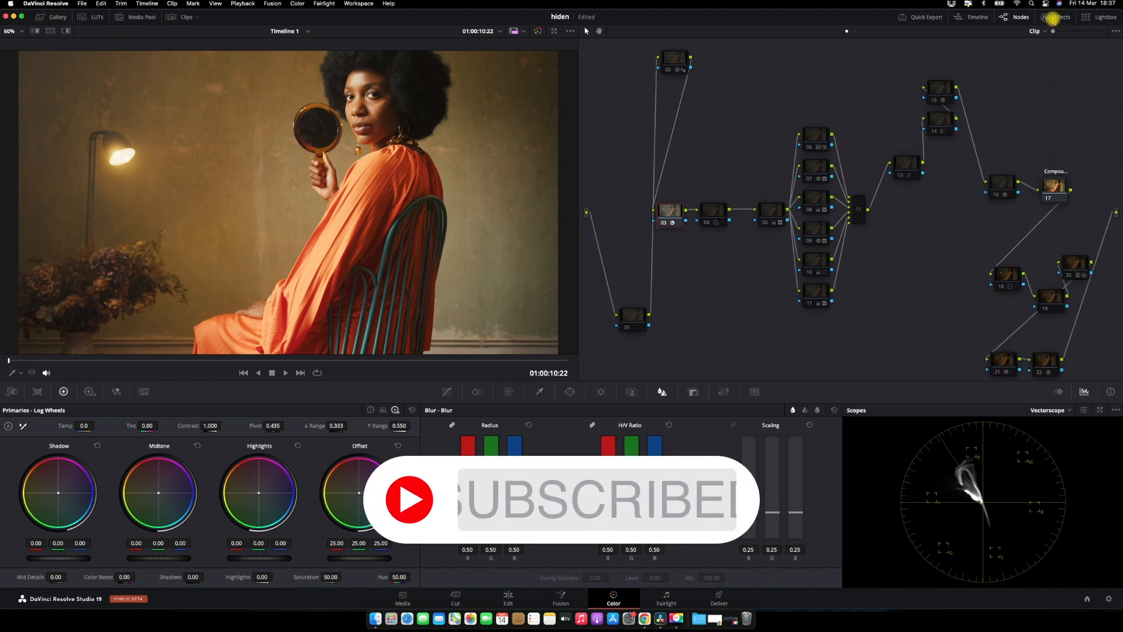
left_click(1053, 17)
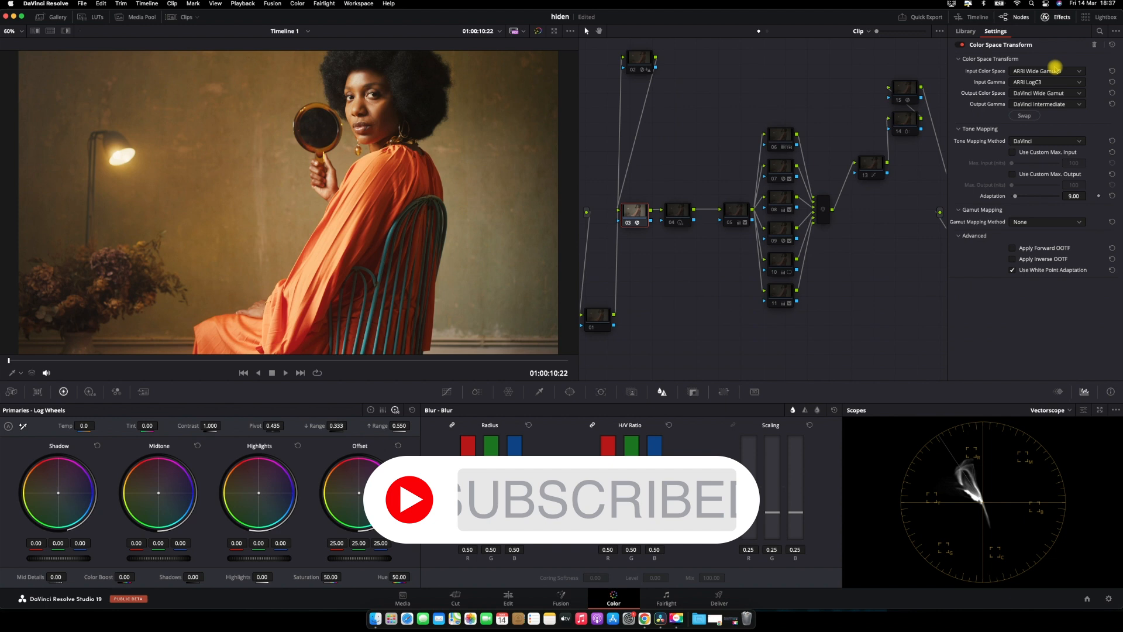
left_click(1050, 16)
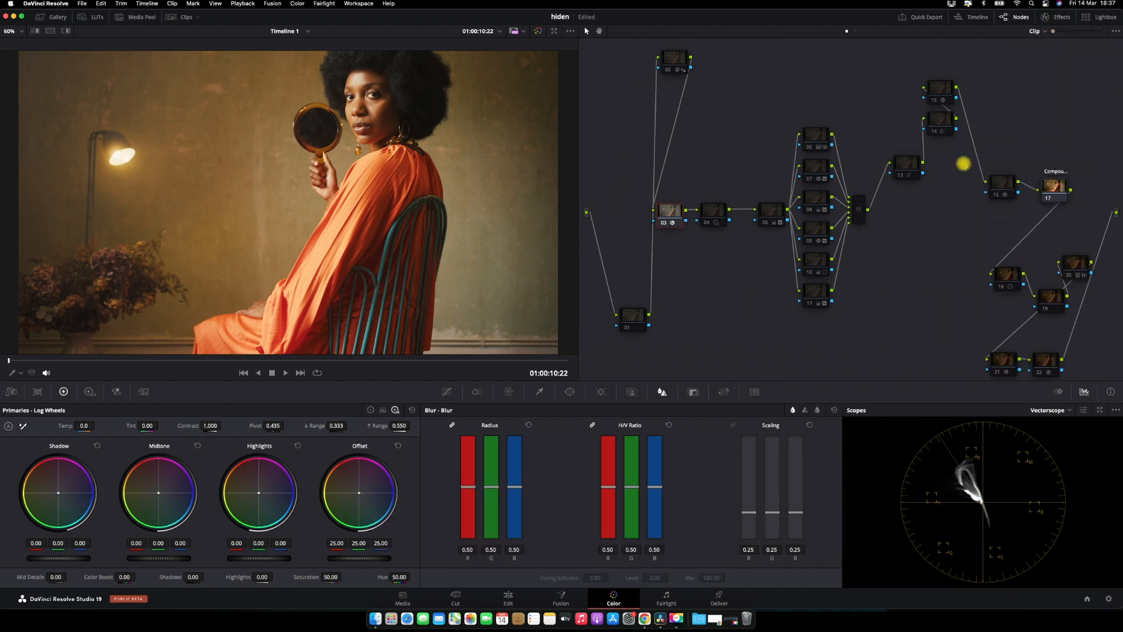
Re-enable node 16 and then node 04
key("alt+shift+apostrophe")
key("ctrl+d")
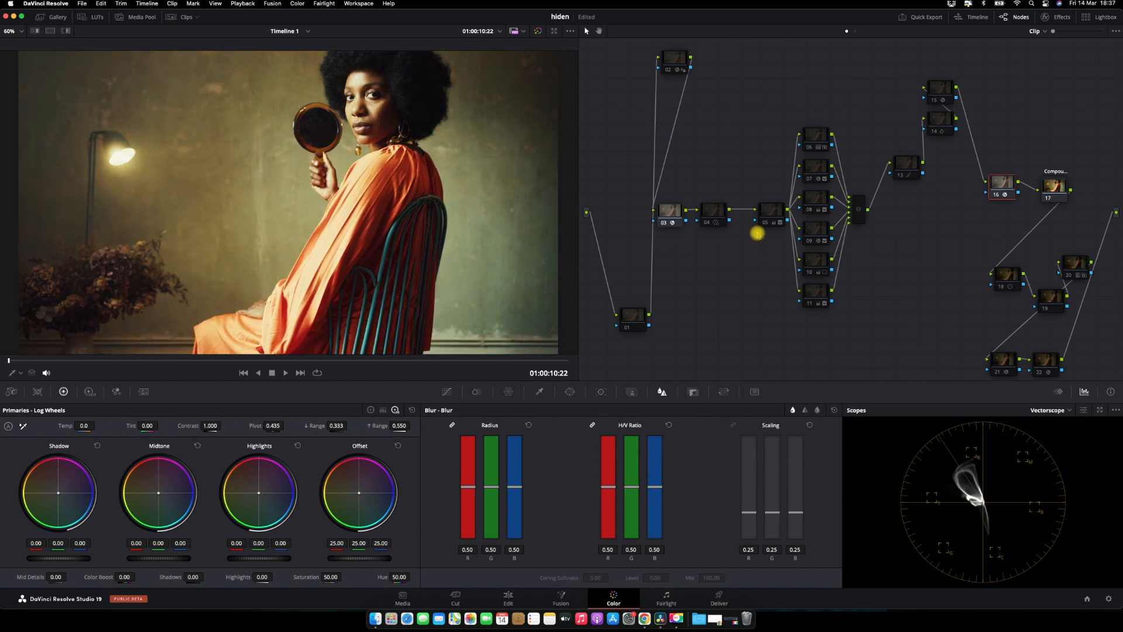
left_click(713, 211)
key("super+d")
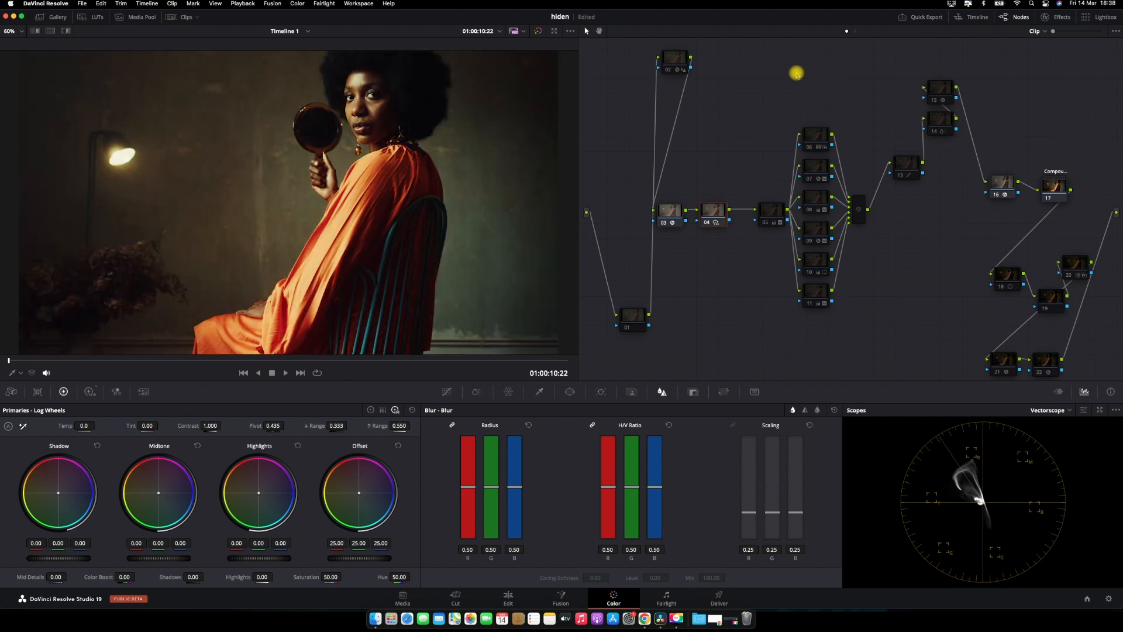
Review node 04's HDR wheel settings and node 05's primary settings, then re-enable node 05
left_click(771, 211)
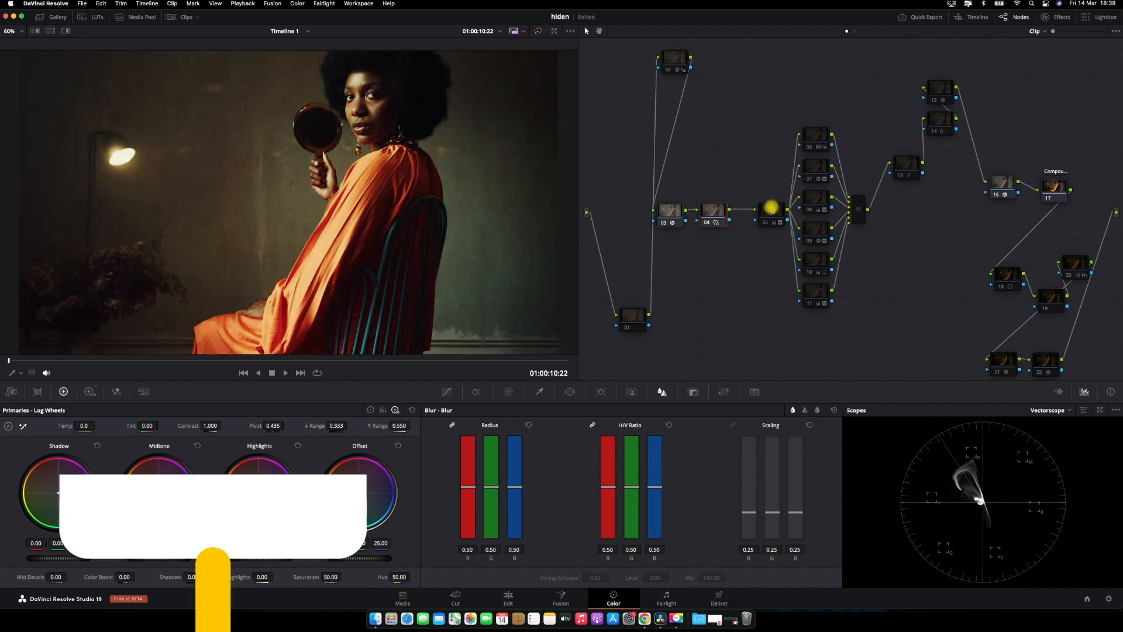
left_click(713, 212)
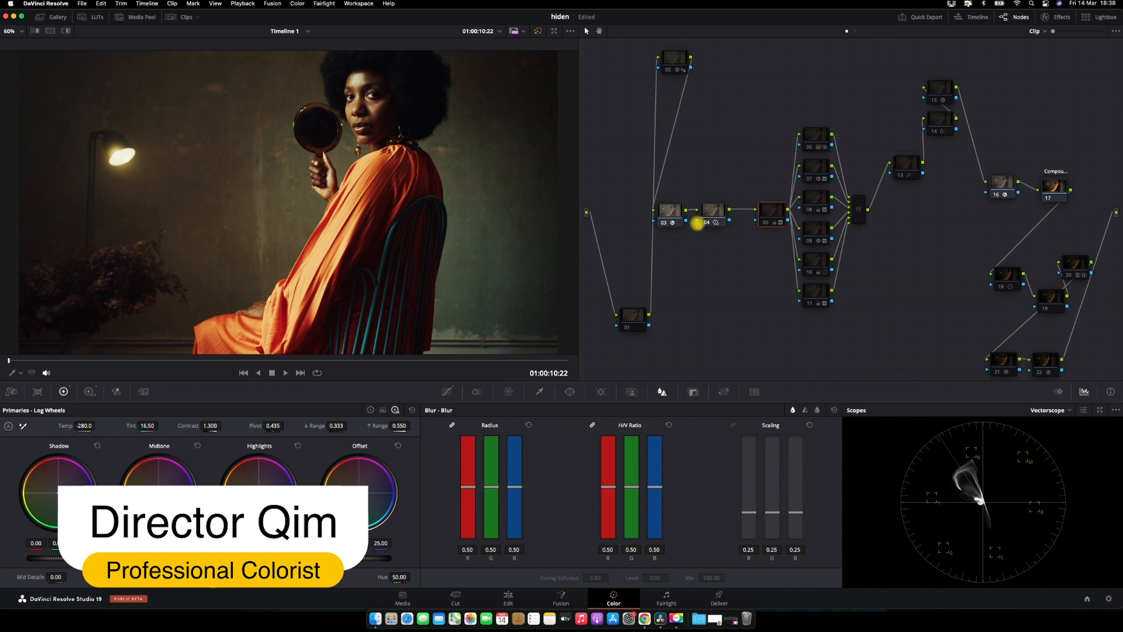
left_click(90, 392)
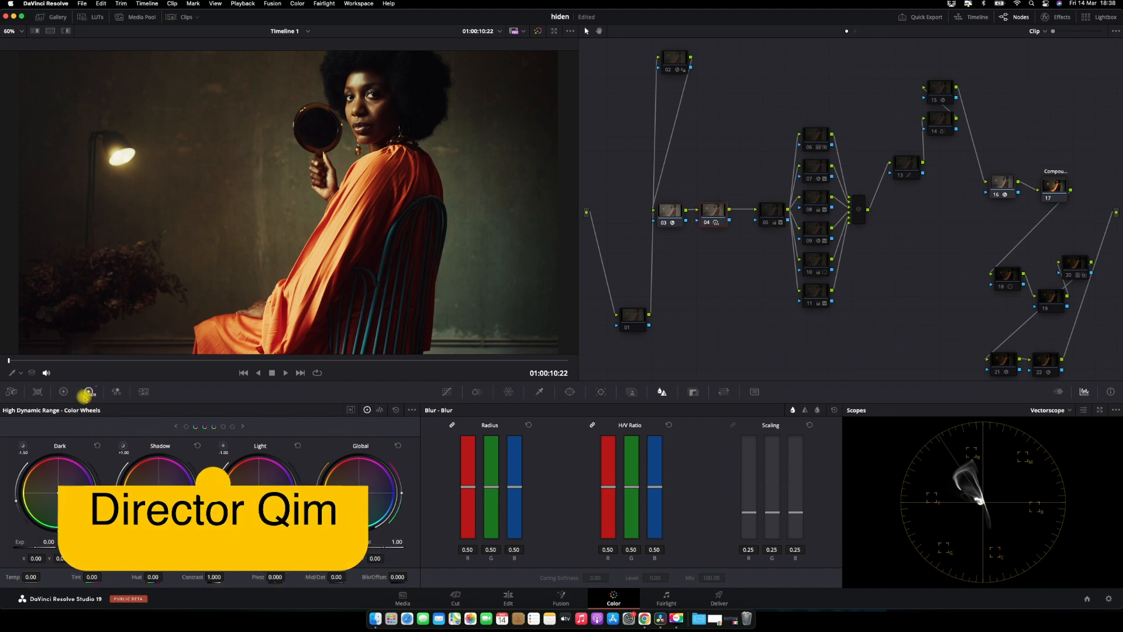
left_click(63, 391)
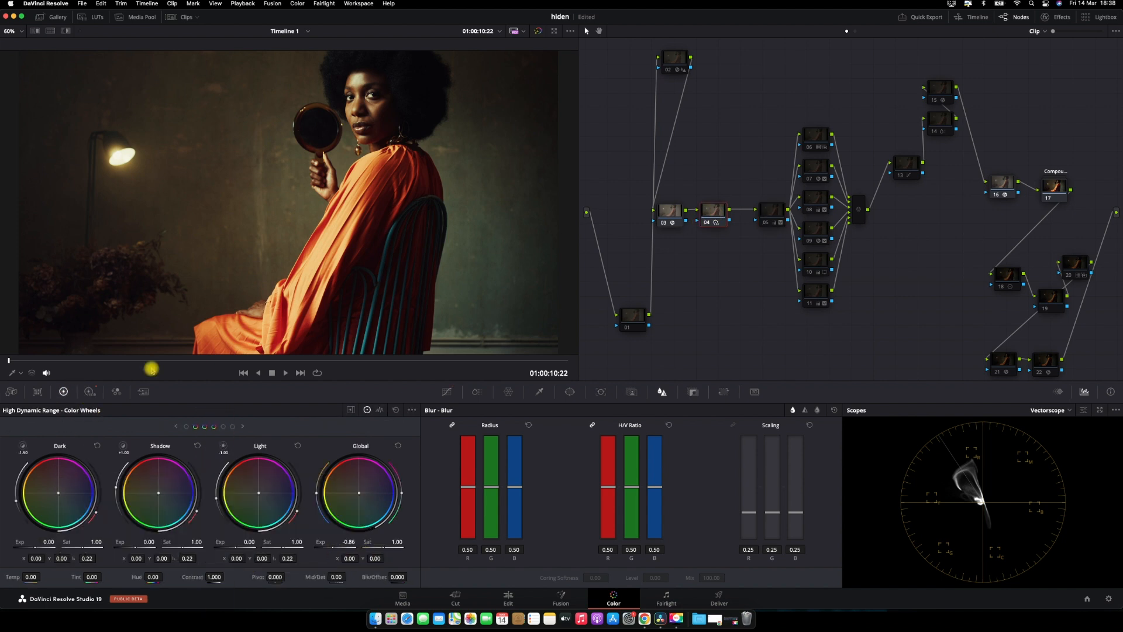
left_click(761, 221)
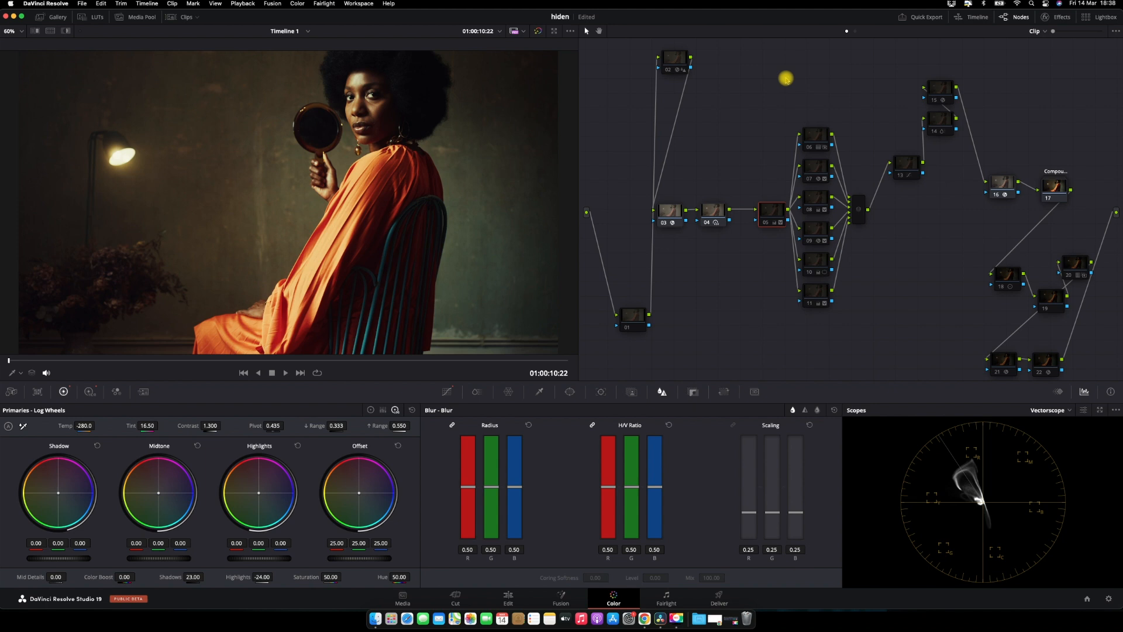
key("super+d")
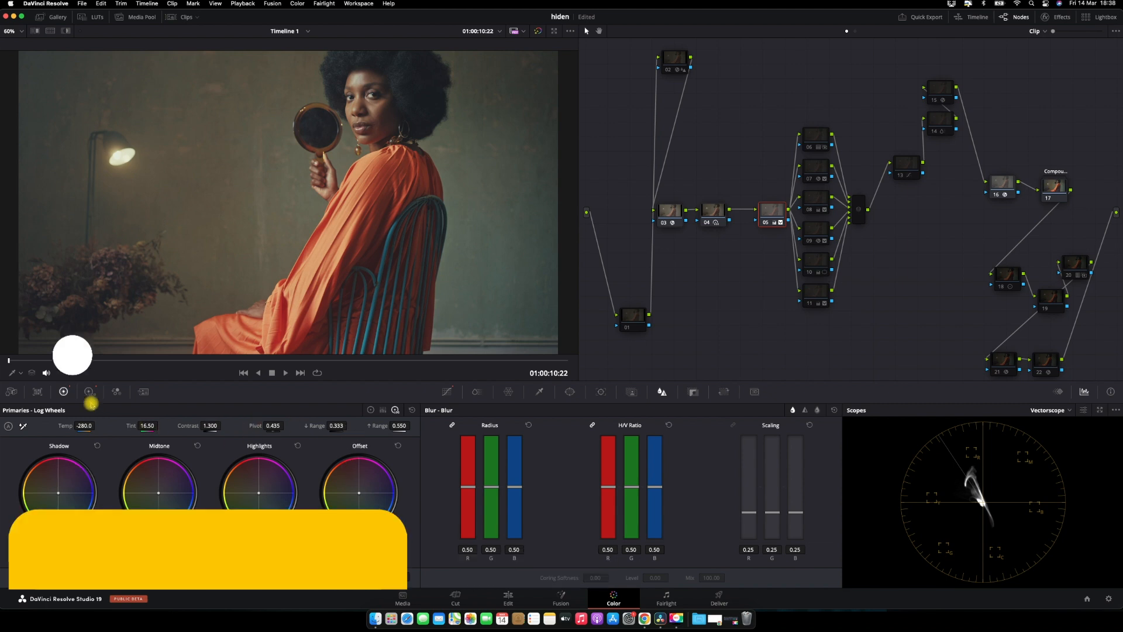
Show node 05's HDR color wheels and toggle the node off and on to compare
left_click(89, 392)
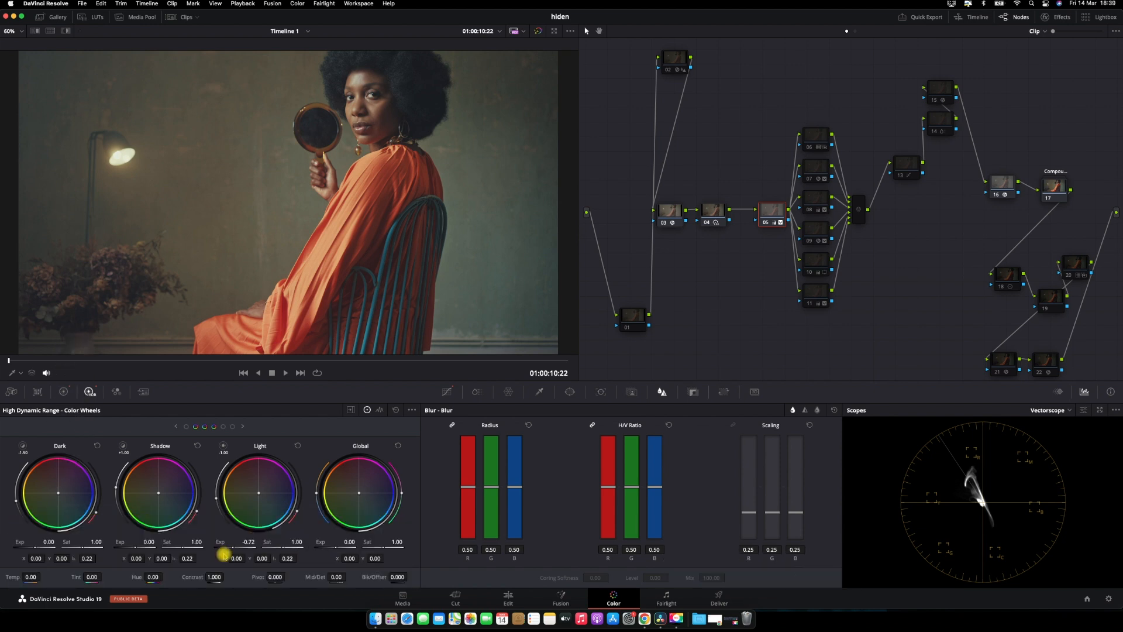
key("super+d")
key("super+d")
Re-enable node 06 in the parallel branch
left_click(819, 132)
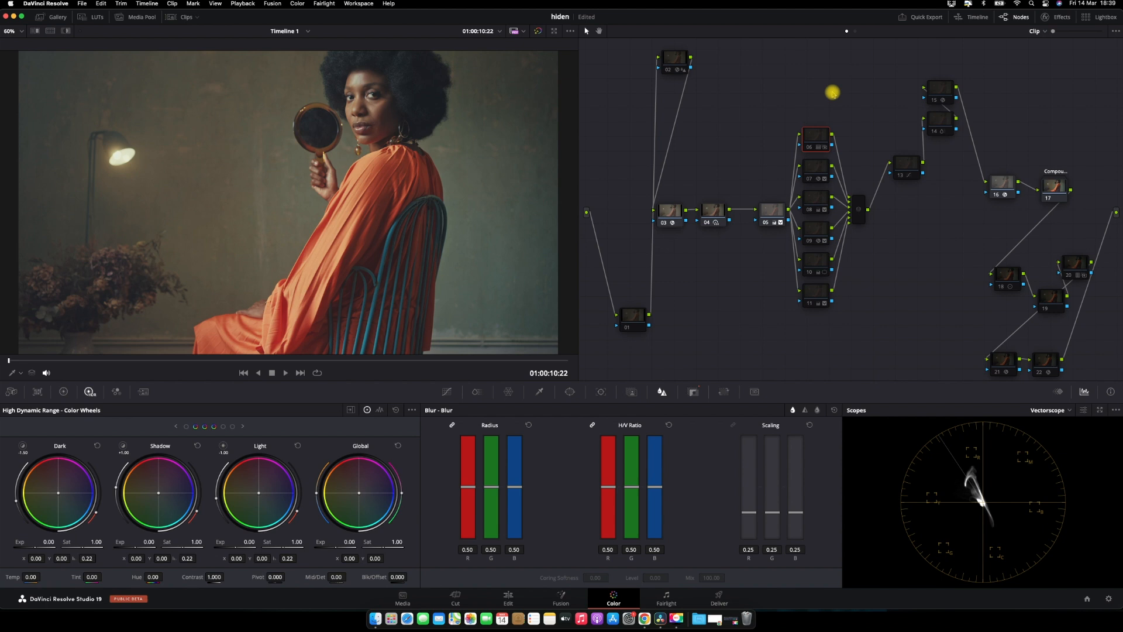
key("super+d")
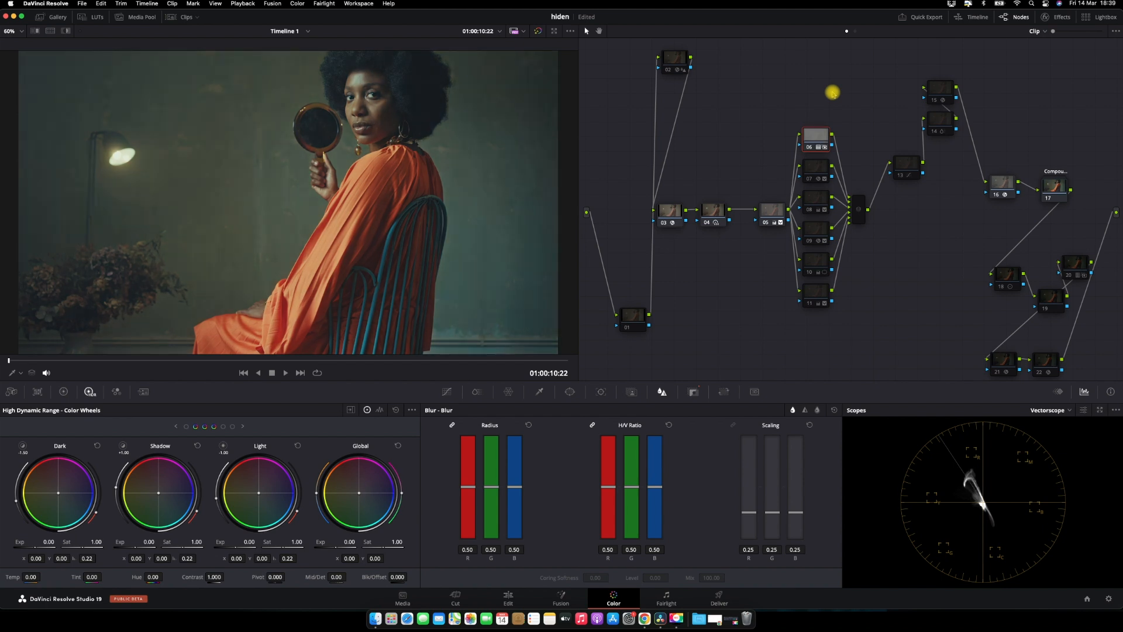
Compare node 06 switched off and on in the full-screen viewer
key("super+f")
key("super+d")
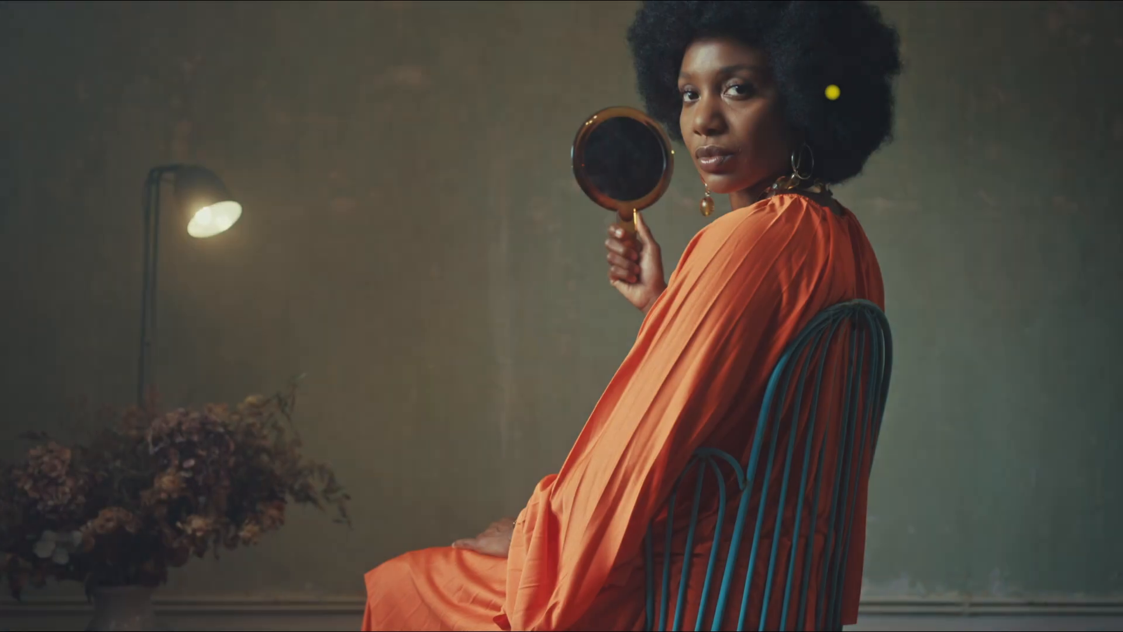
key("super+d")
key("super+f")
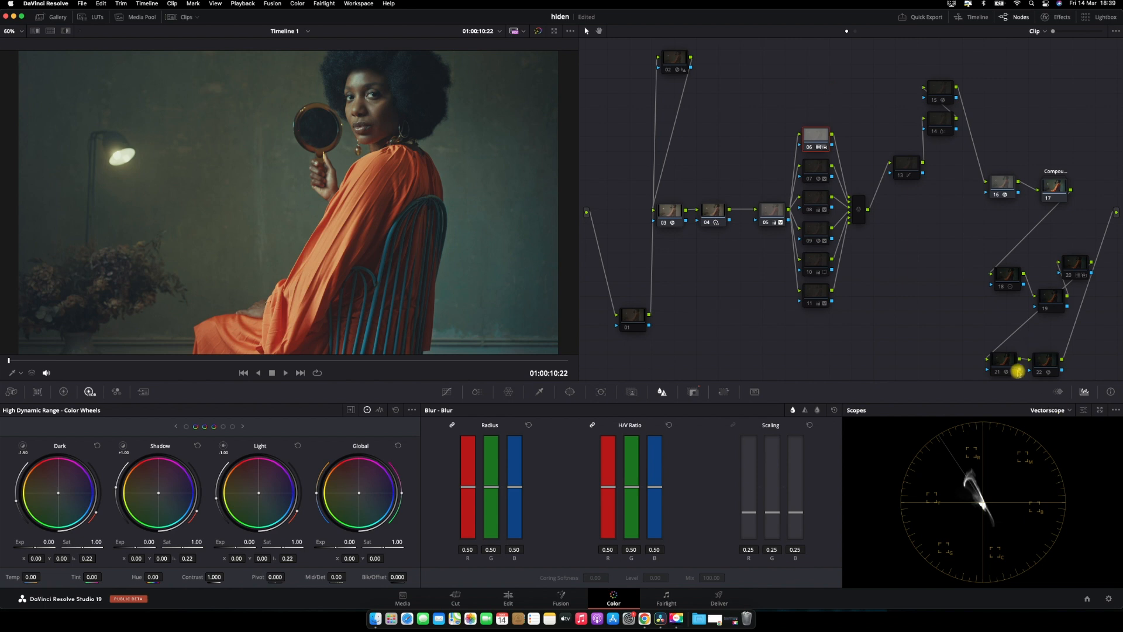
Select node 20 and preview the graded image in the full-screen viewer
left_click(1073, 264)
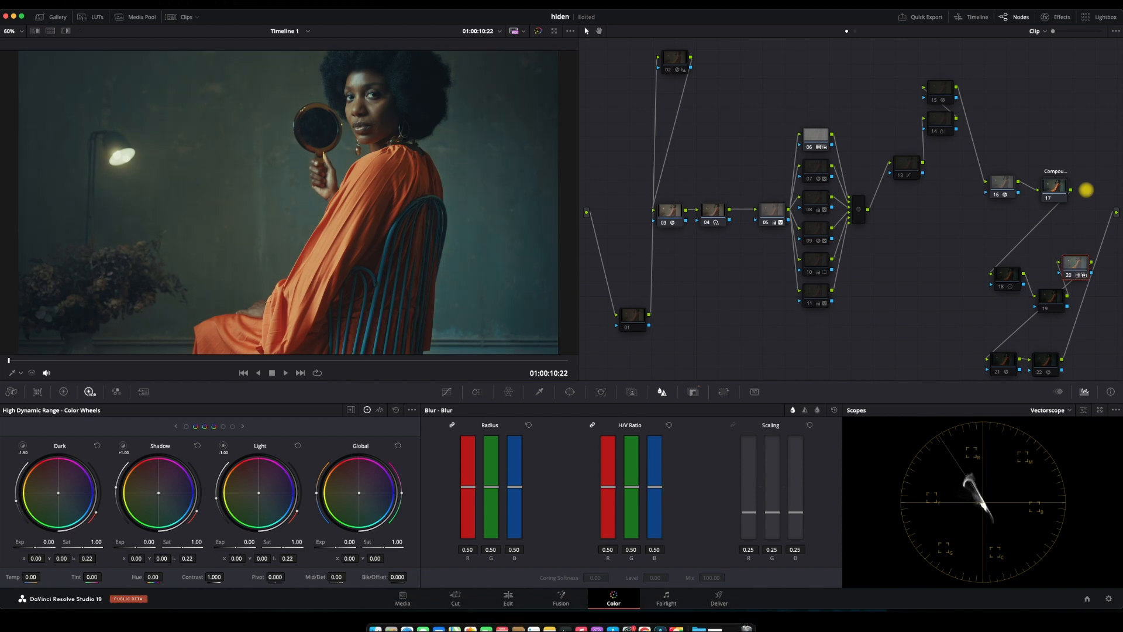
key("p")
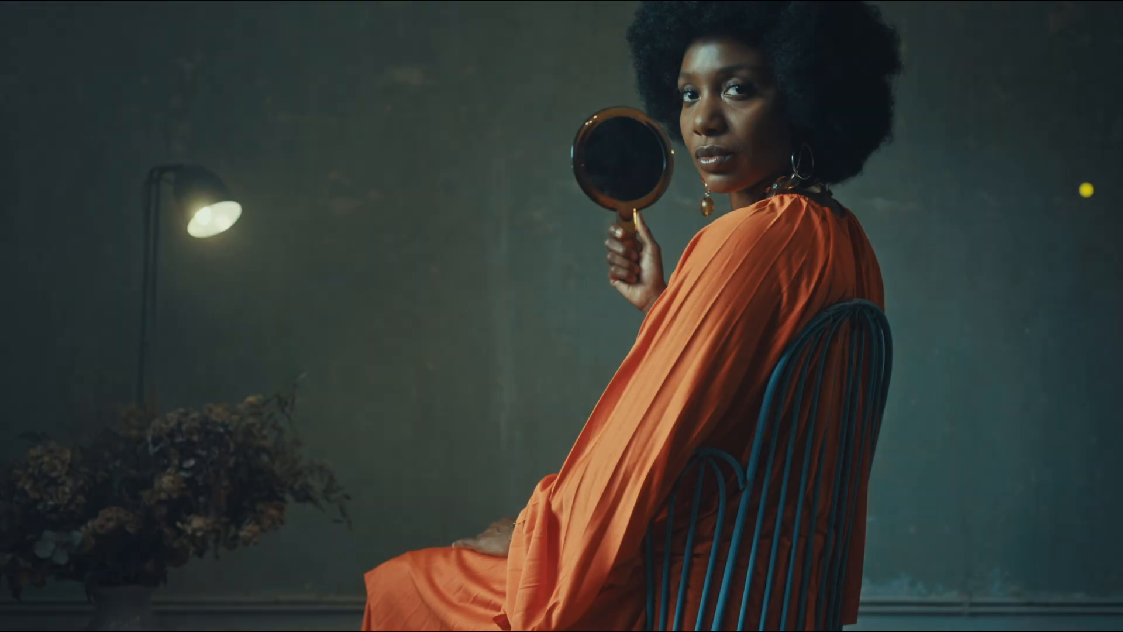
key("Escape")
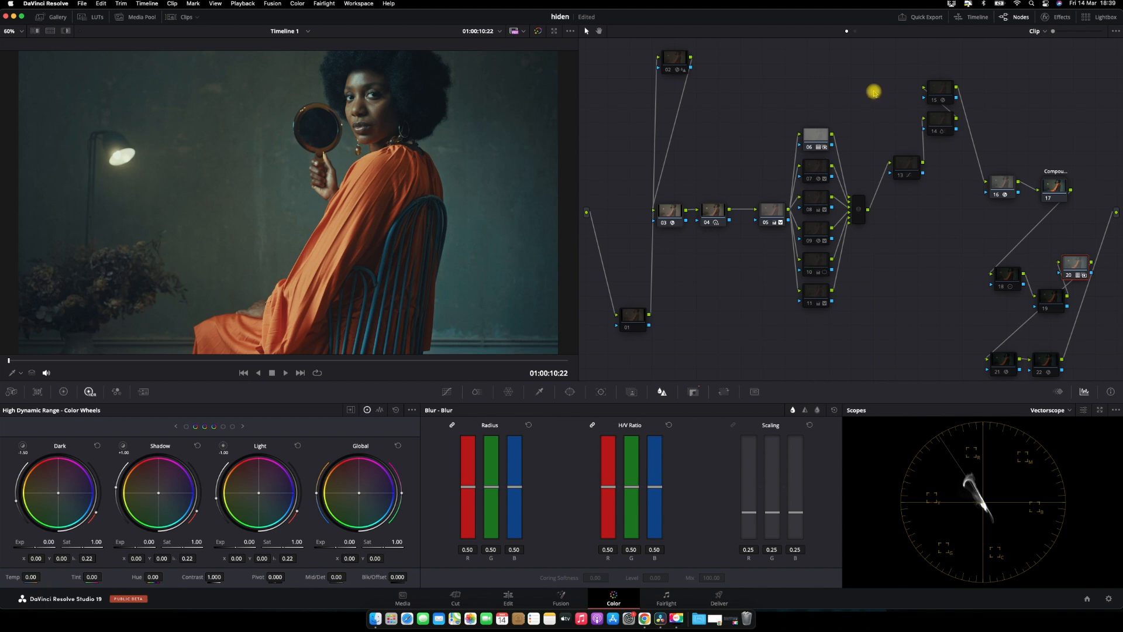
Re-enable node 07 in the parallel branch and check the result full screen
left_click(825, 165)
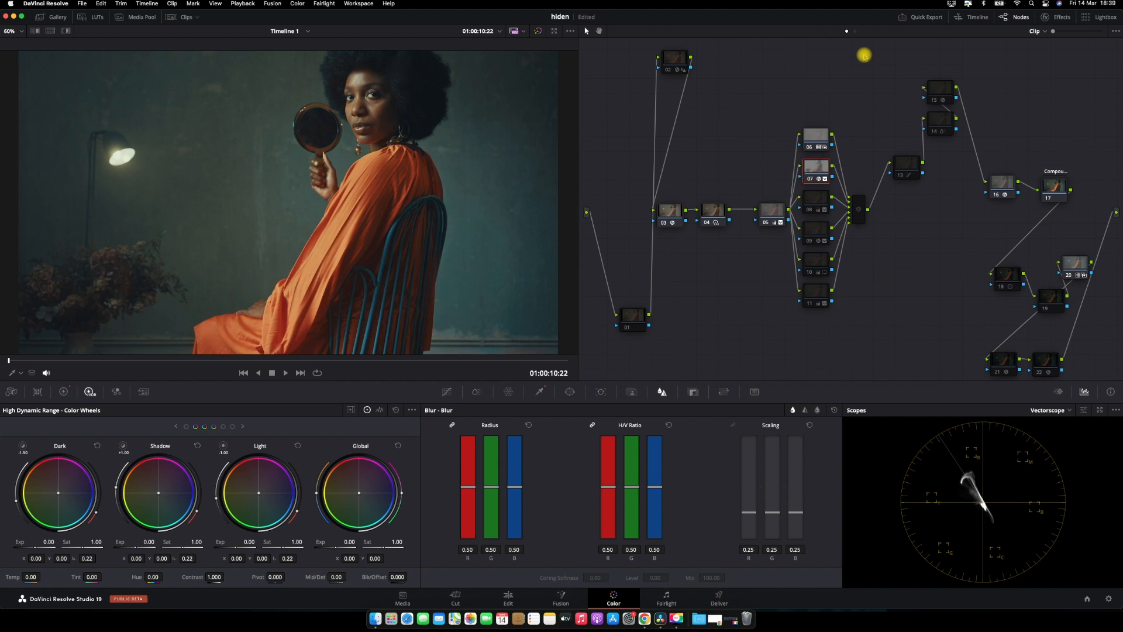
key("super+f")
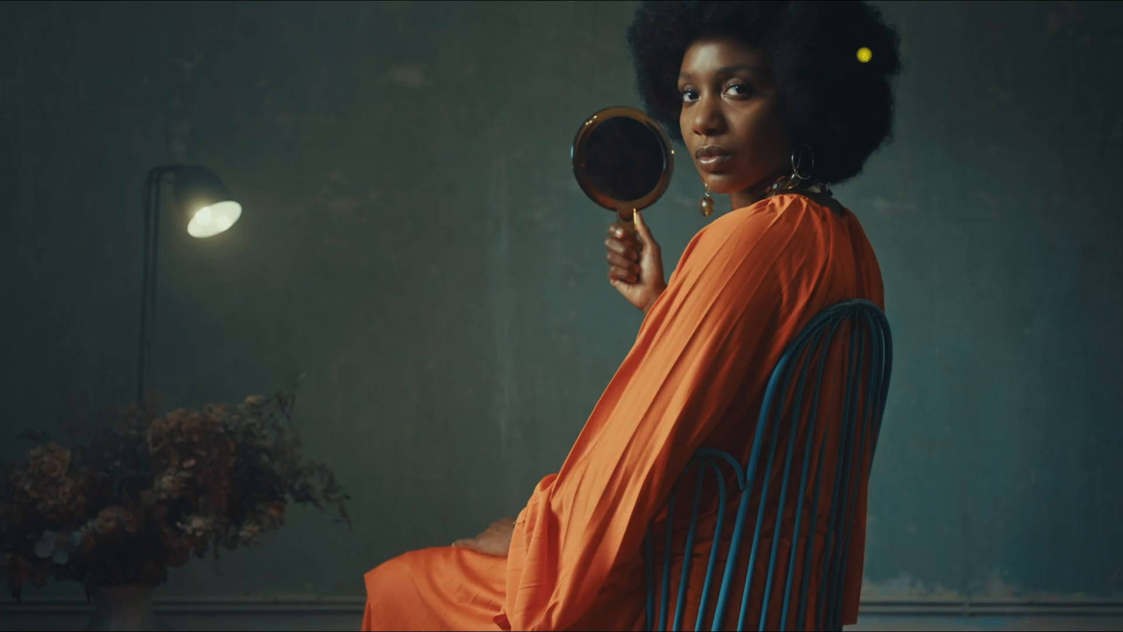
key("super+f")
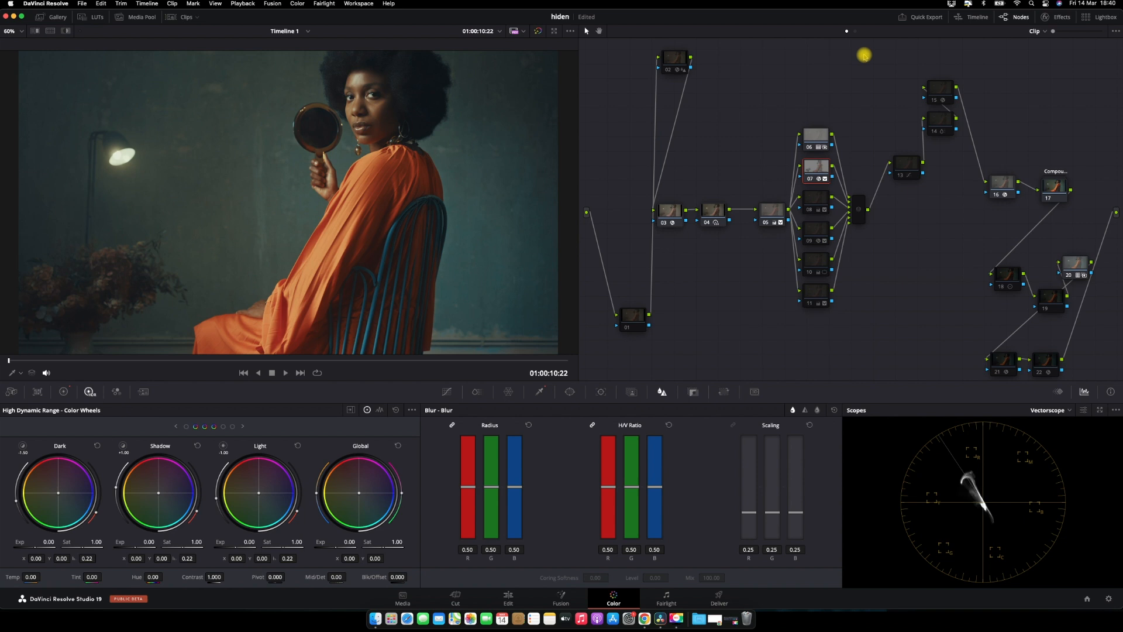
Open node 07's Primaries Log Wheels to review its settings
left_click(65, 31)
key("shift+h")
left_click(66, 392)
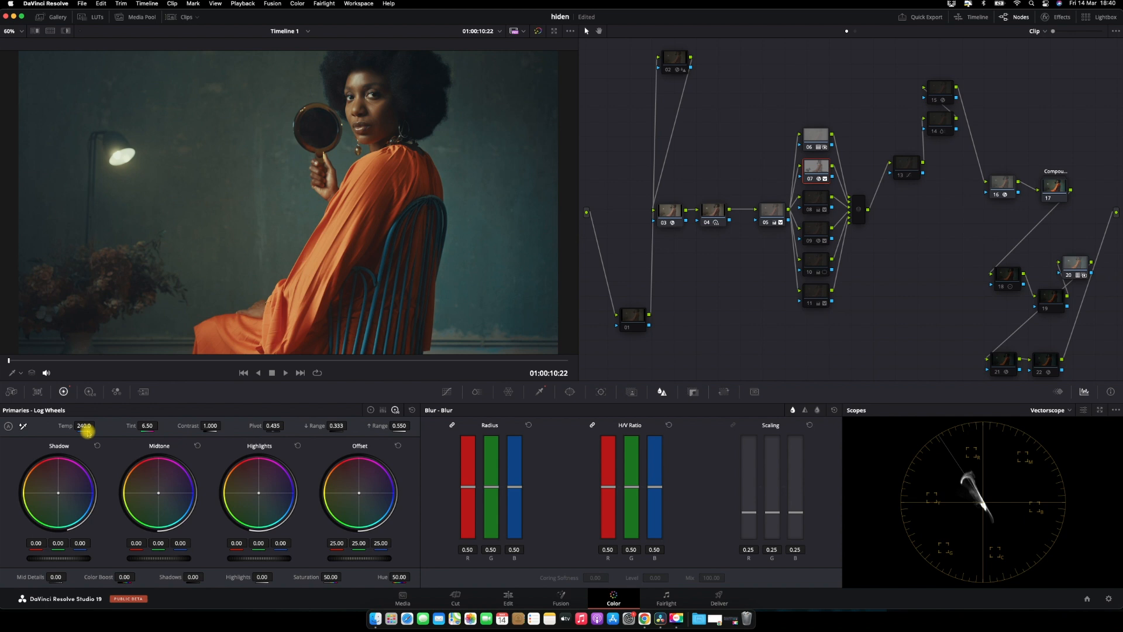
Show the clip strip, view clip 07's node tree, then return to clip 08
left_click(182, 17)
left_click(427, 351)
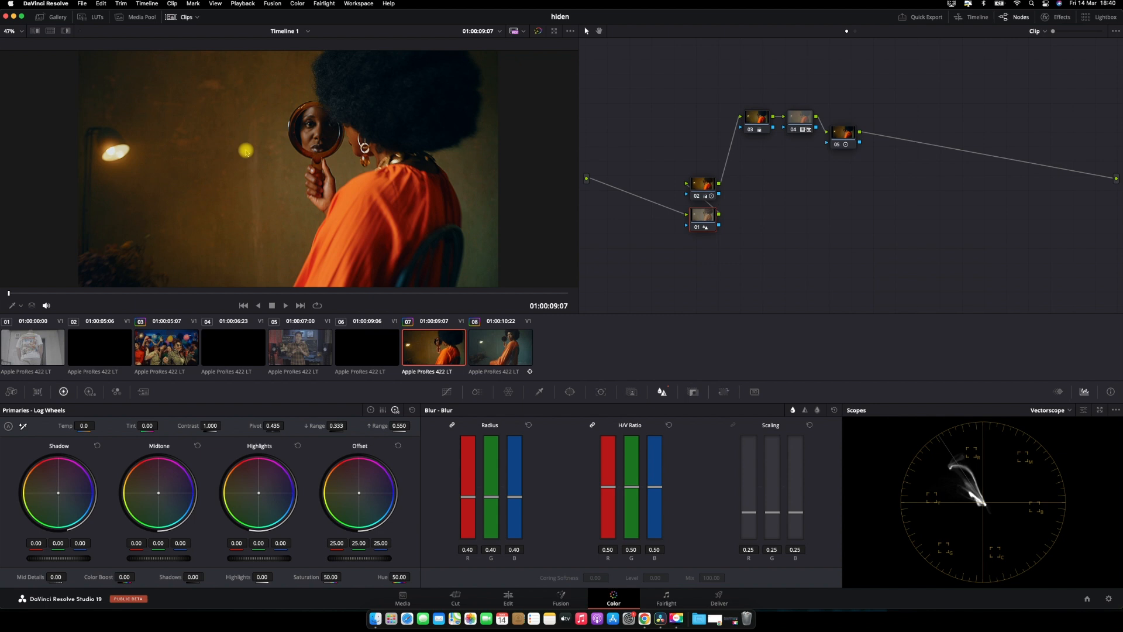
left_click(754, 119)
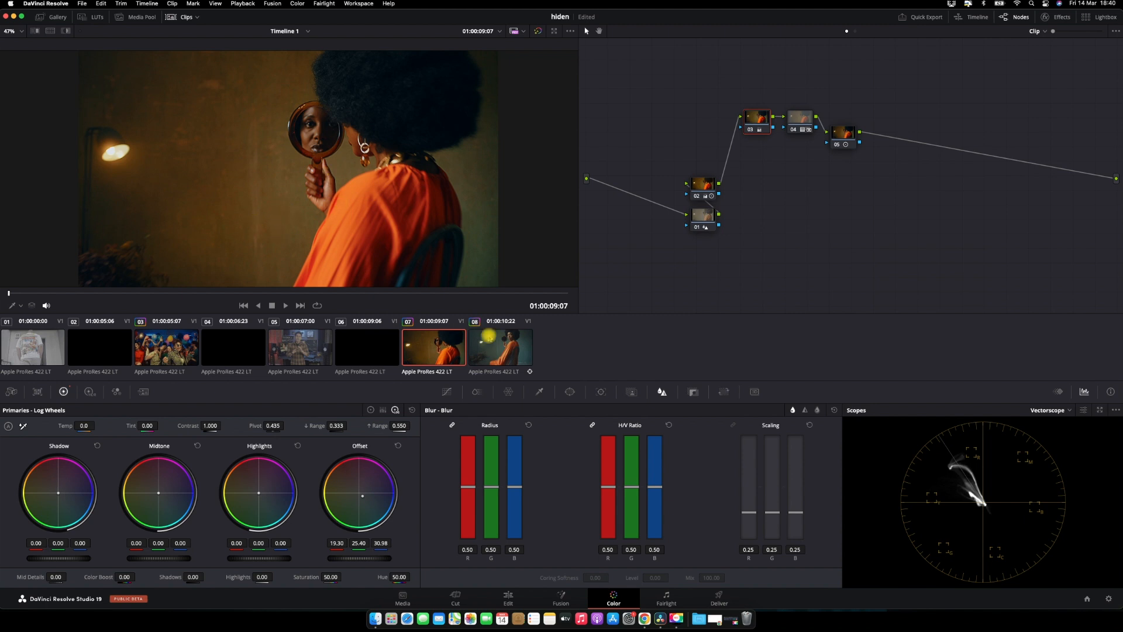
middle_click(496, 349)
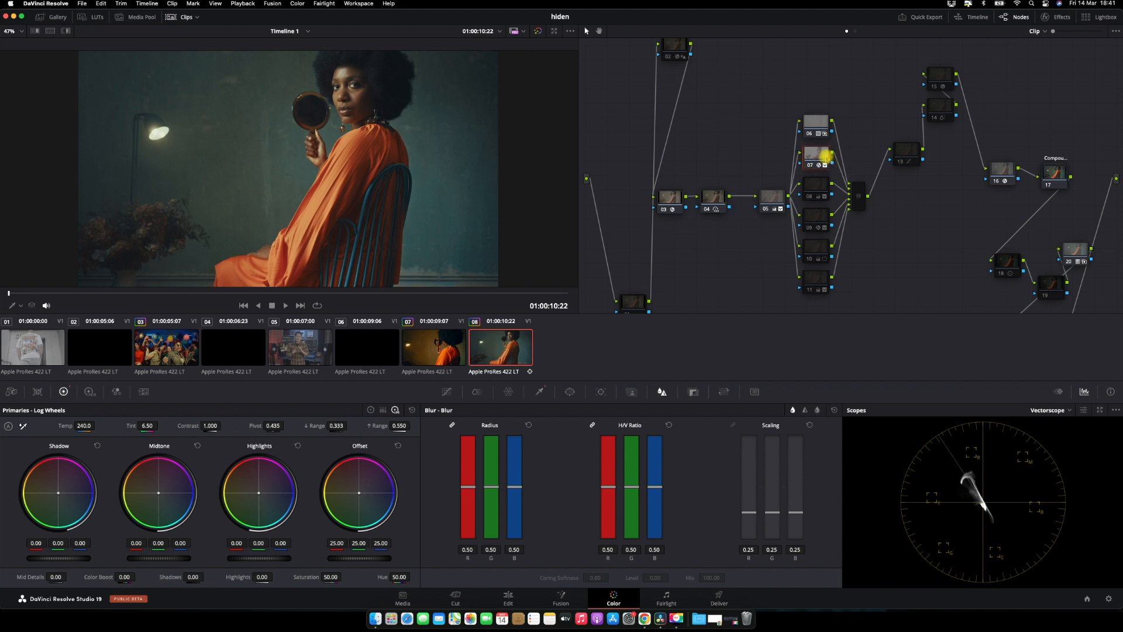
Re-enable node 08 in the parallel branch
mouse_move(825, 157)
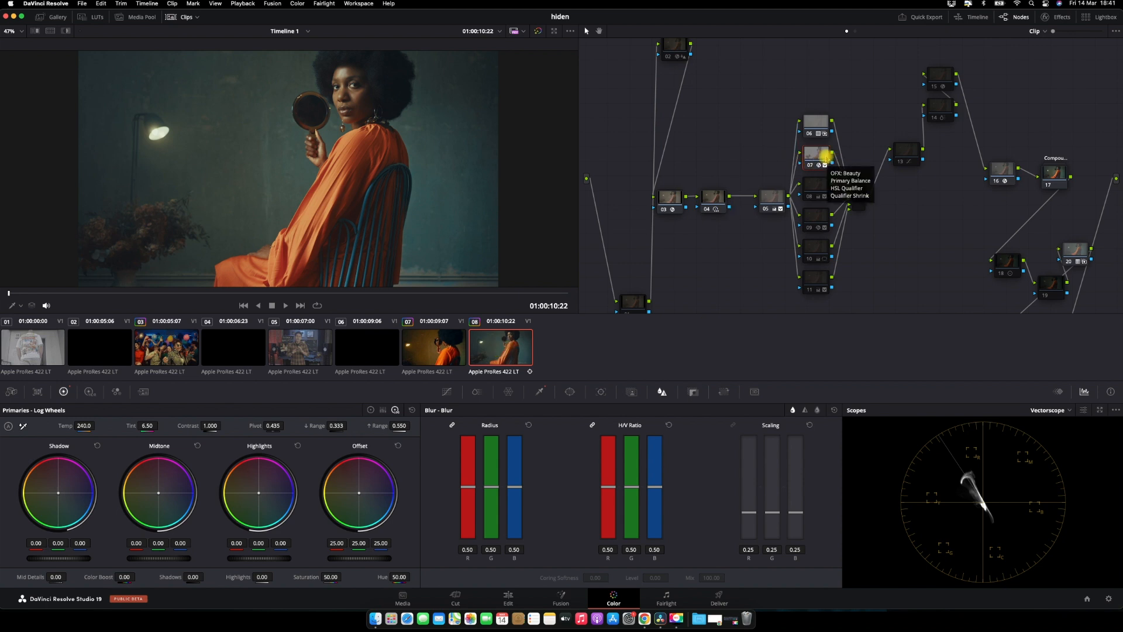
left_click(817, 186)
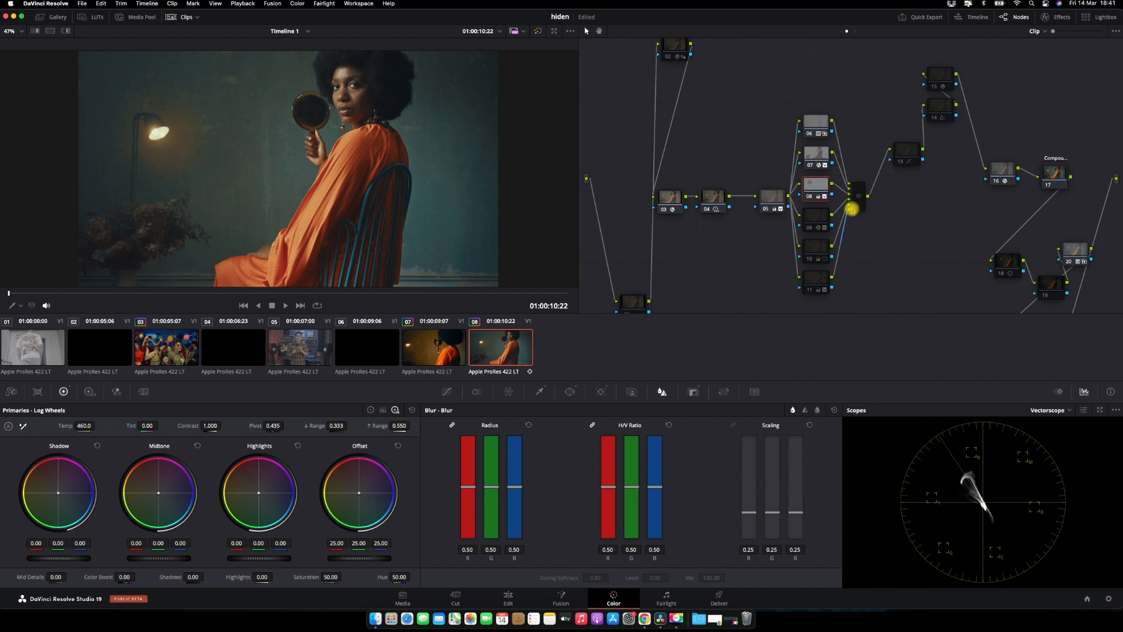
left_click_drag(852, 209, 853, 206)
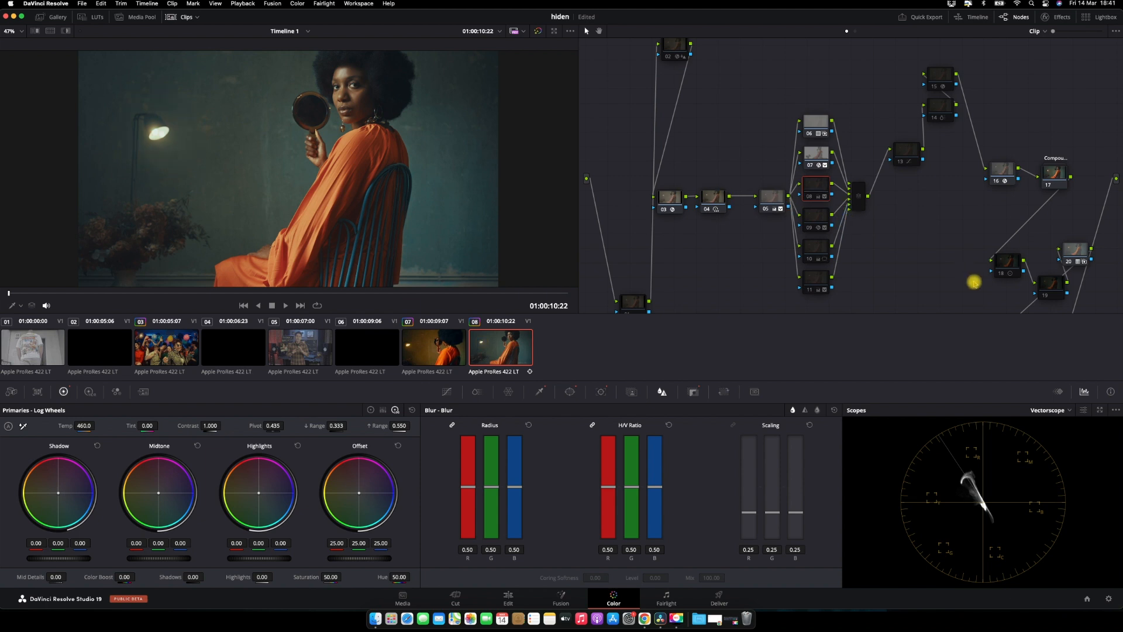
Re-enable node 18 and view the grade in the full-screen viewer
left_click(1007, 265)
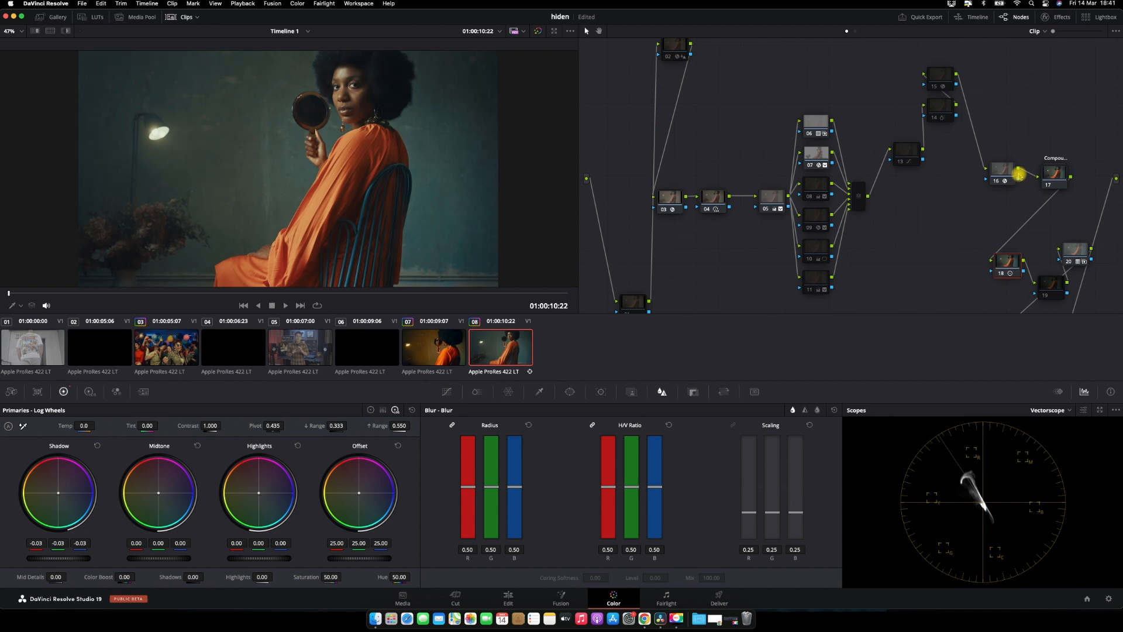
key("super+f")
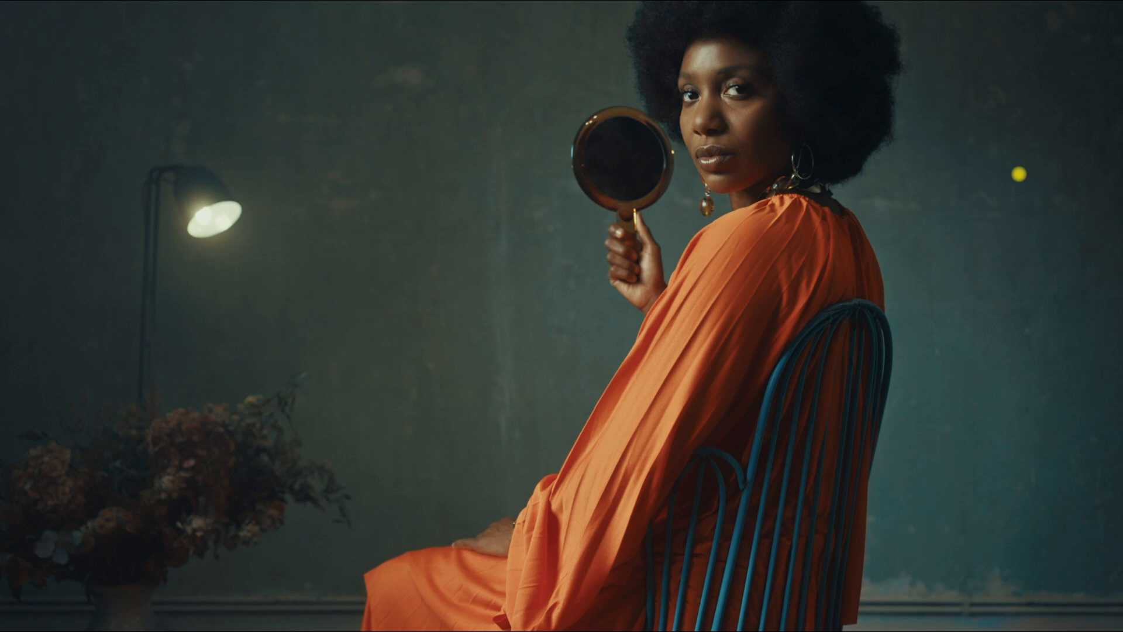
key("Escape")
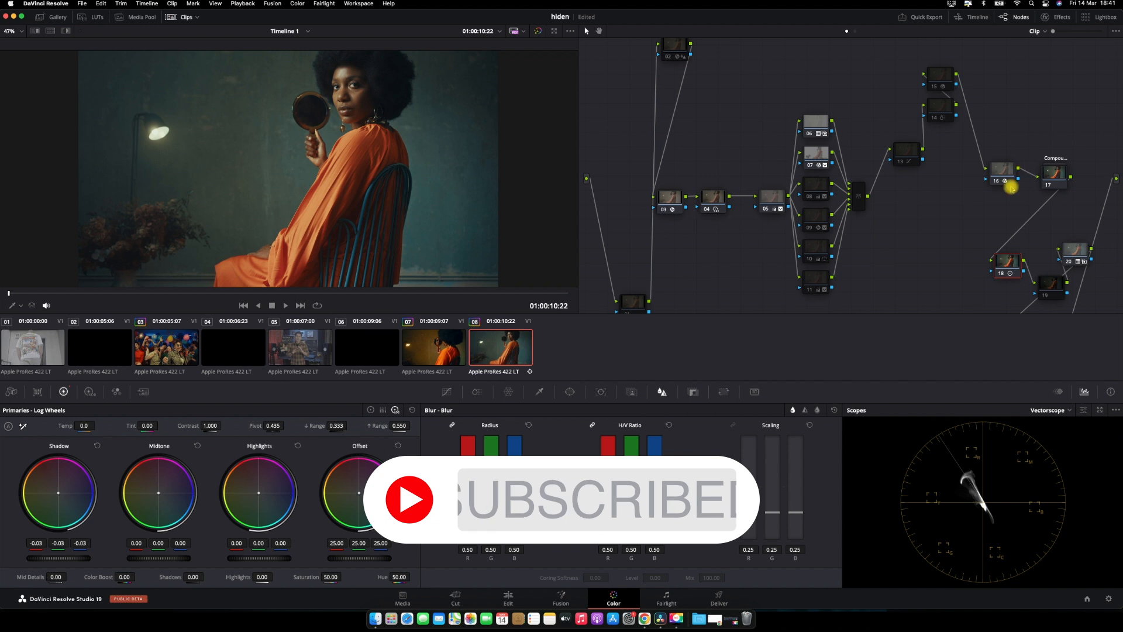
Hide the clip strip, select node 08 and display its matte in highlight mode
left_click(170, 17)
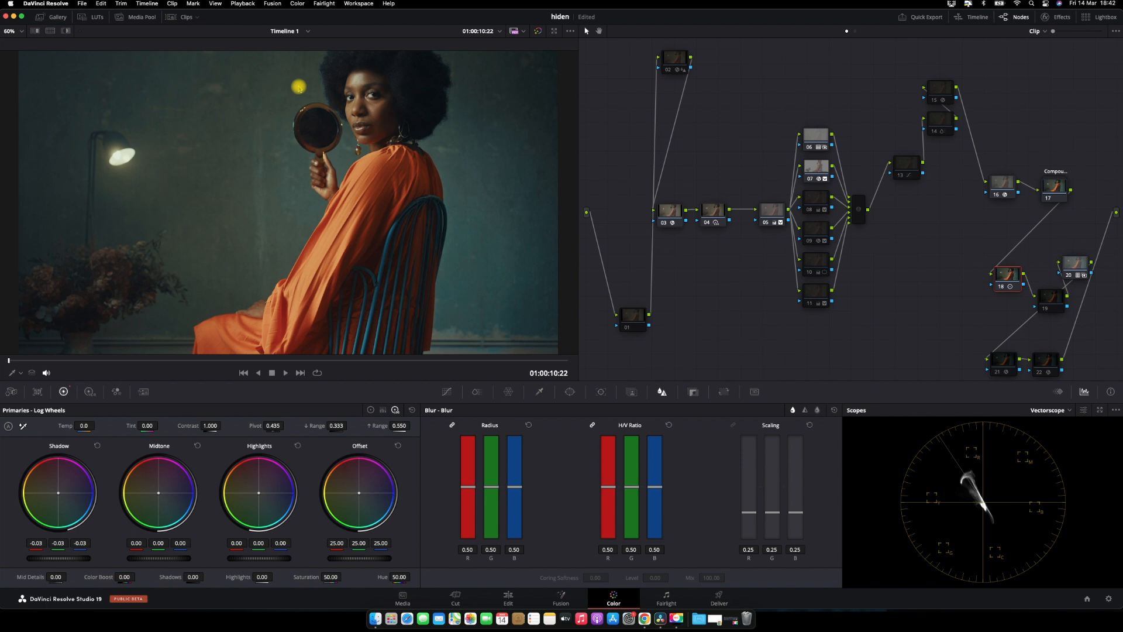
left_click(815, 199)
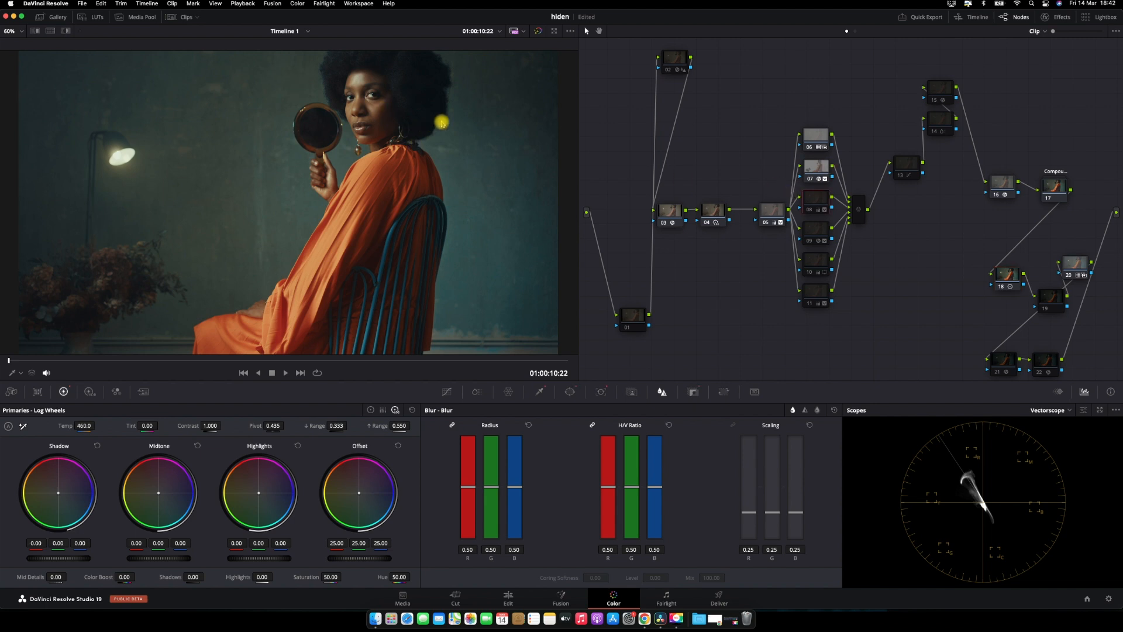
left_click(66, 30)
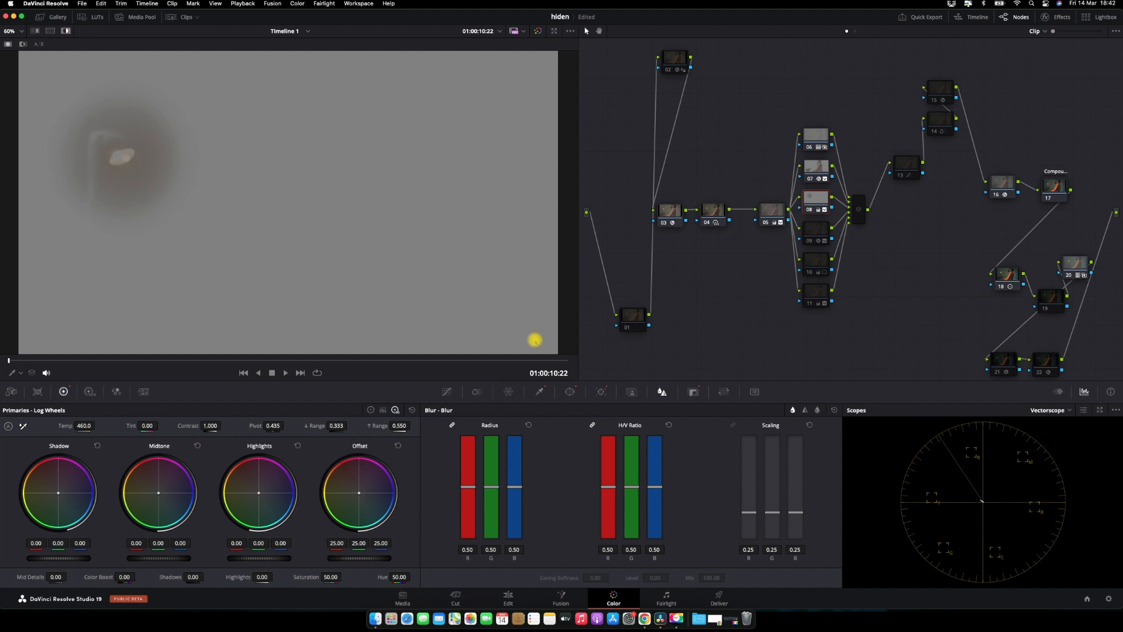
Inspect node 08's qualifier, window, tracker and key settings, then turn highlight mode off
left_click(548, 391)
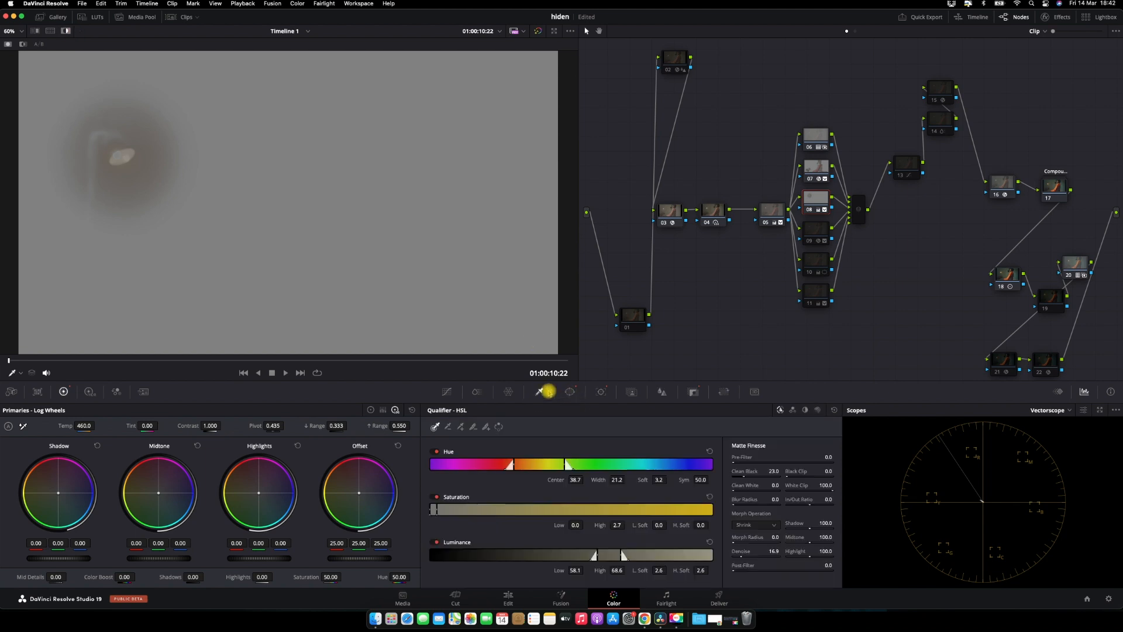
left_click(568, 393)
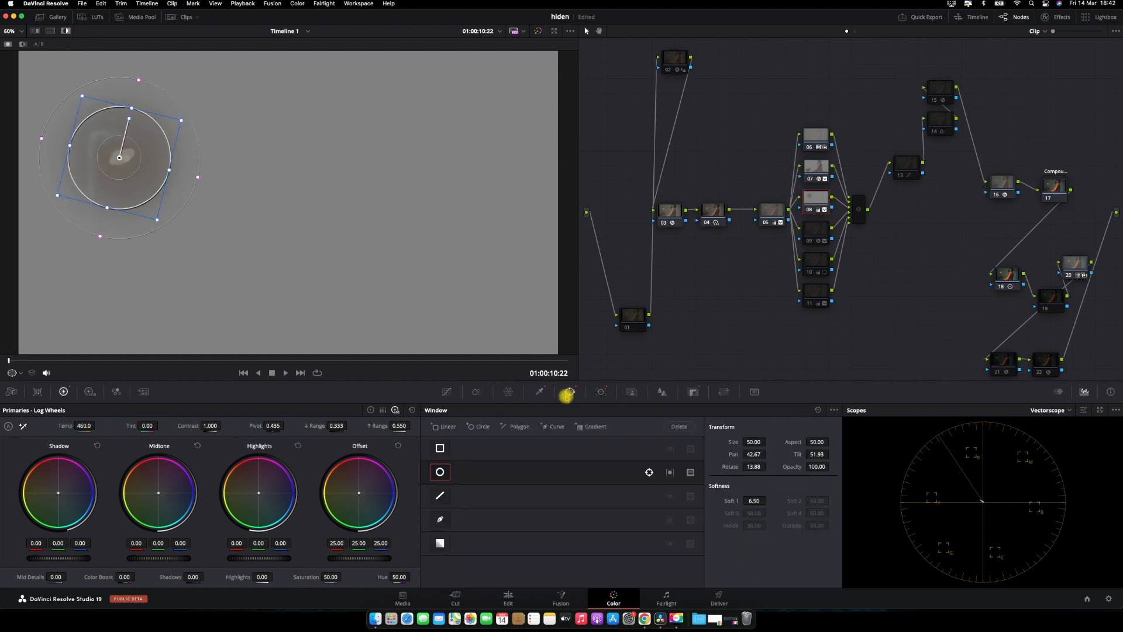
left_click(600, 392)
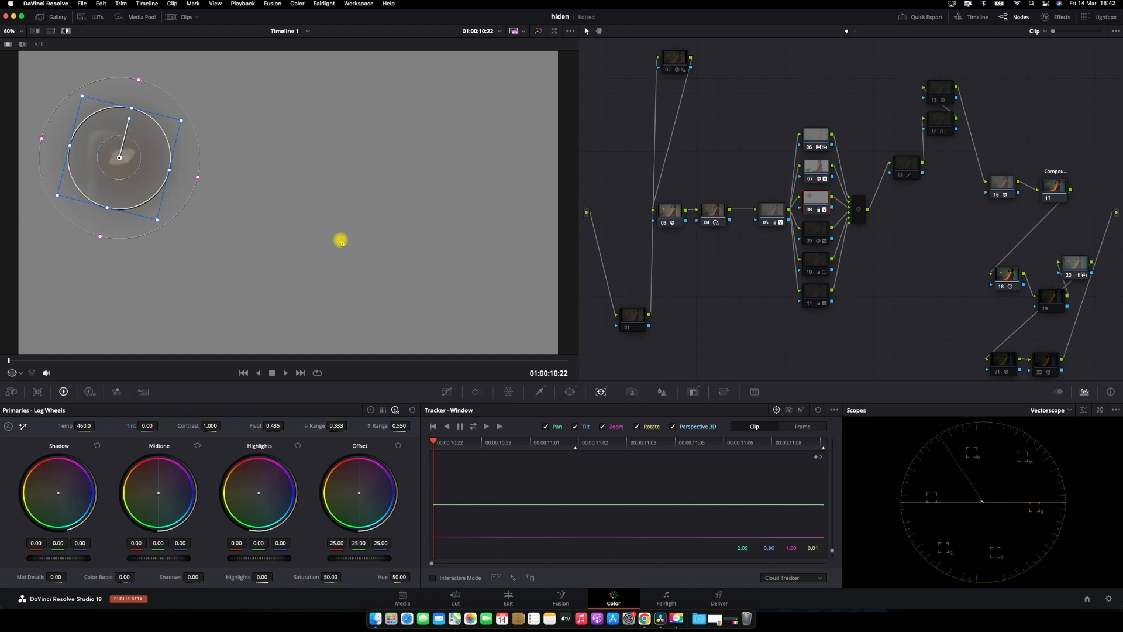
left_click(692, 392)
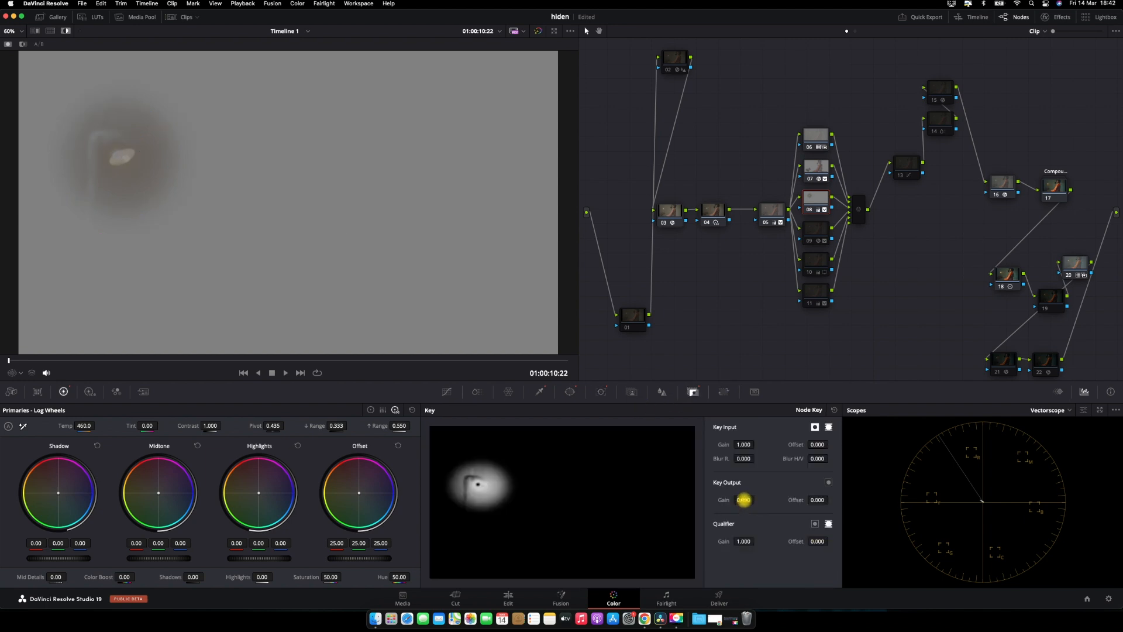
left_click(66, 31)
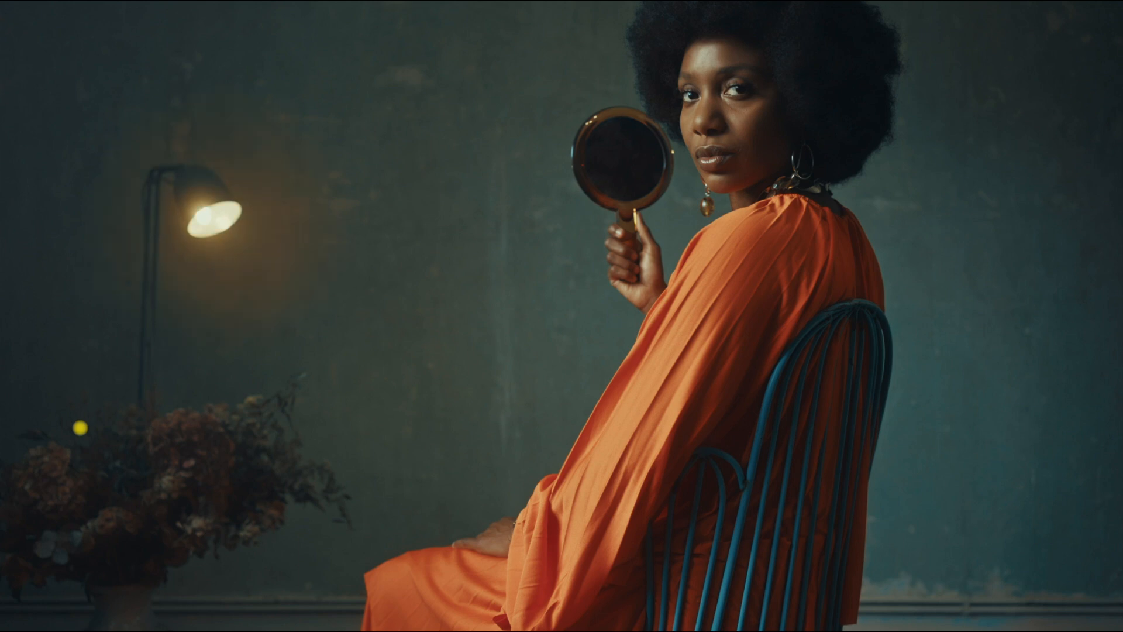
key("Escape")
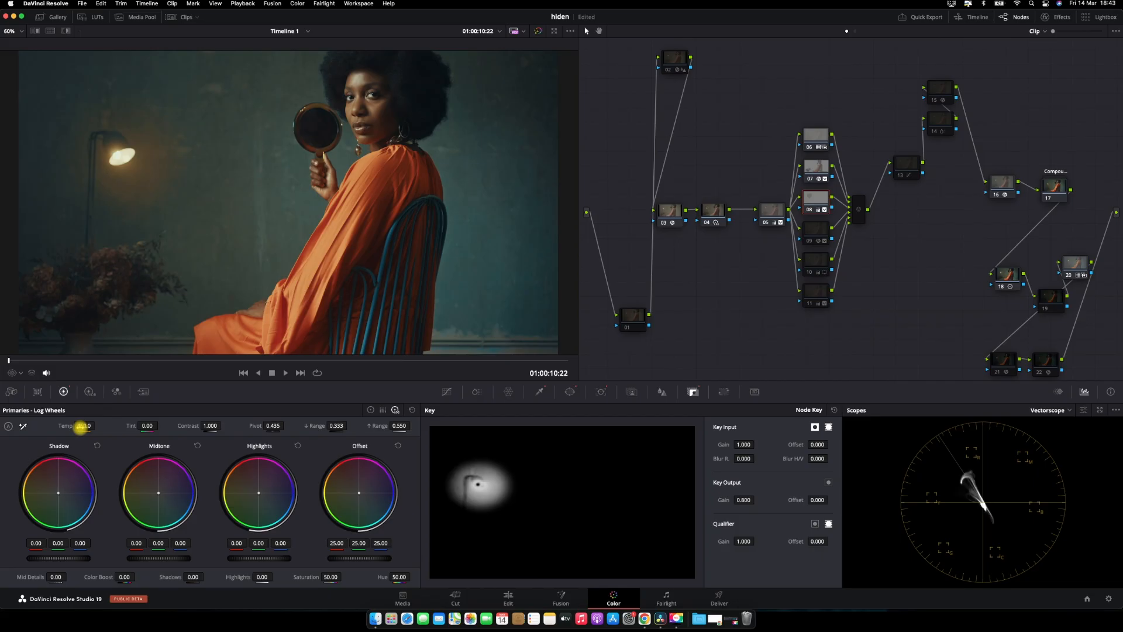
Bypass all grades and restore them to compare against the ungraded clip
left_click(539, 32)
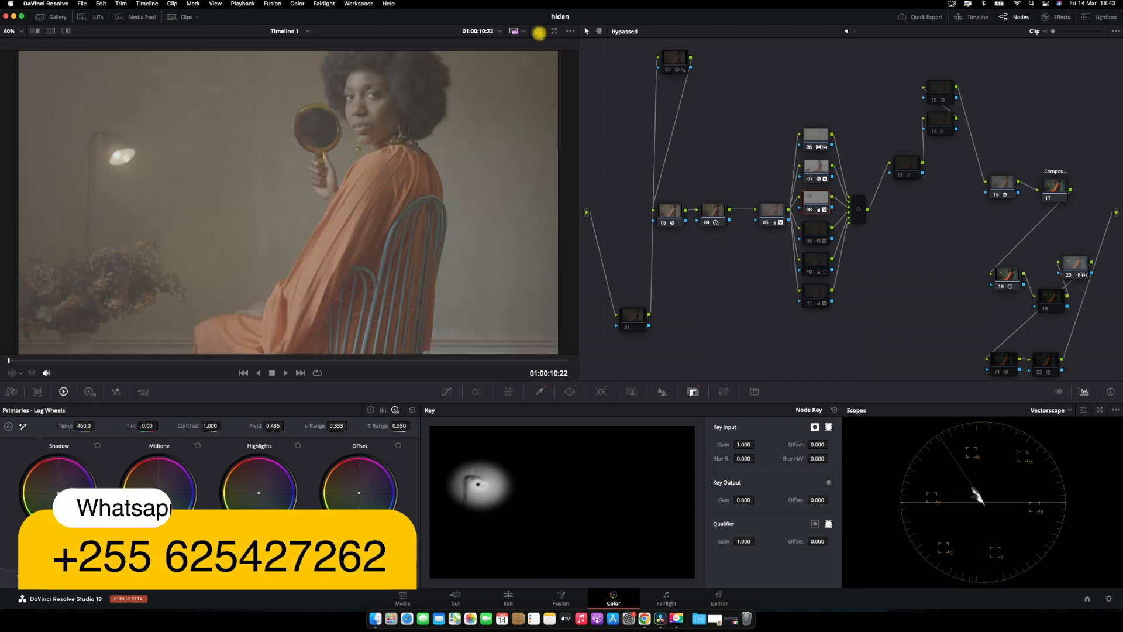
left_click(539, 33)
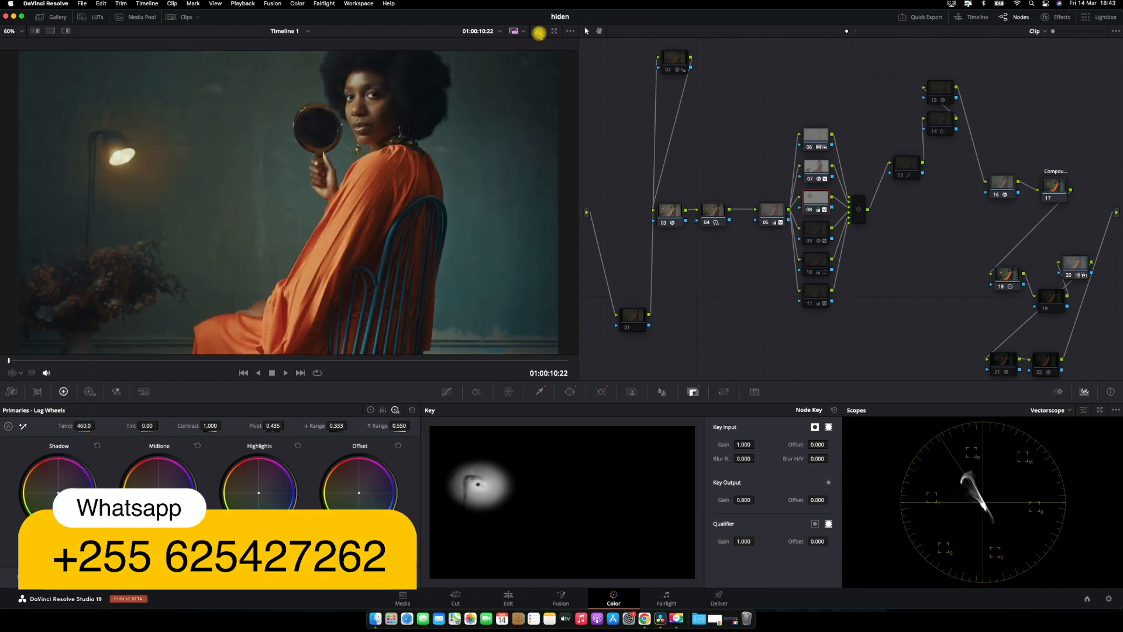
Re-enable node 09 in the parallel branch and view it full screen
left_click(817, 231)
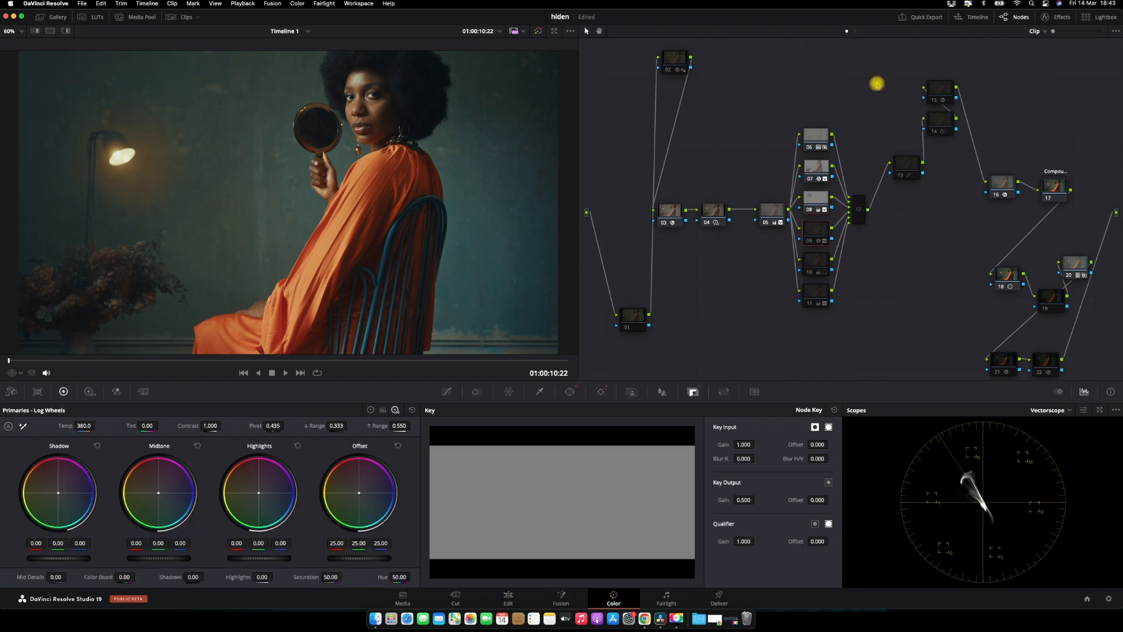
key("super+f")
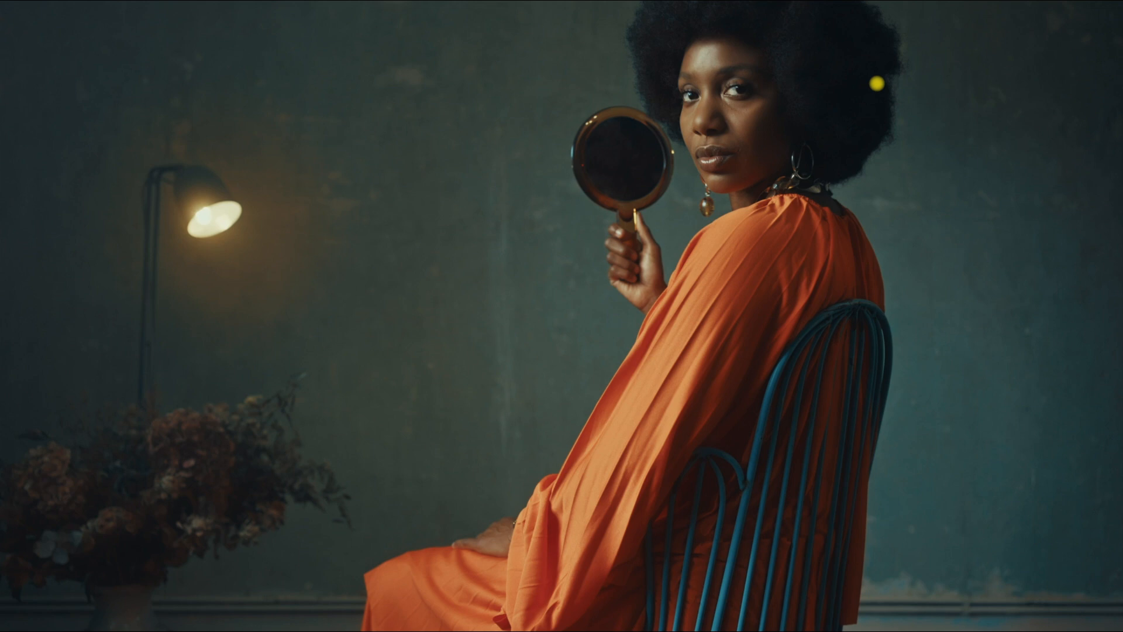
key("Escape")
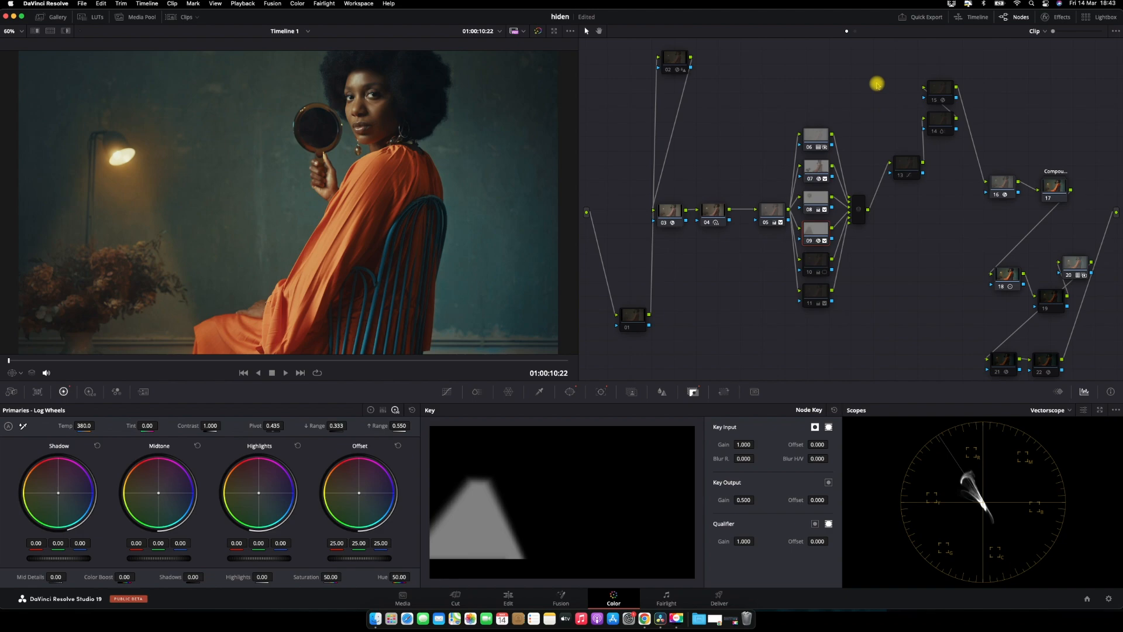
Toggle the selected node off and on in the full-screen viewer to compare
key("super+f")
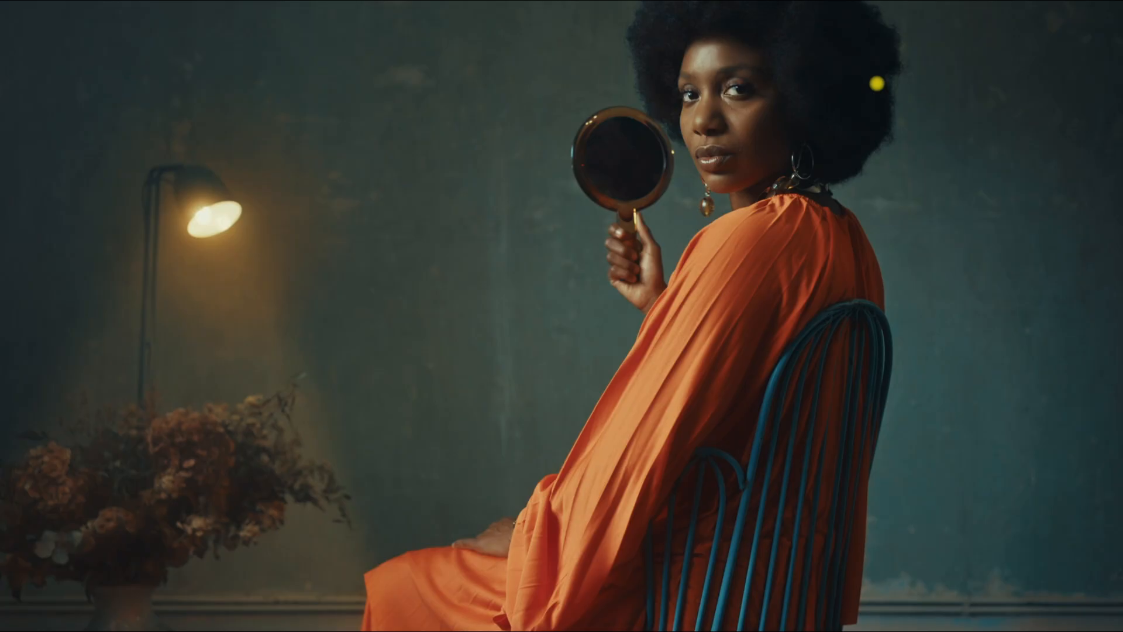
key("super+d")
key("super+d")
key("super+f")
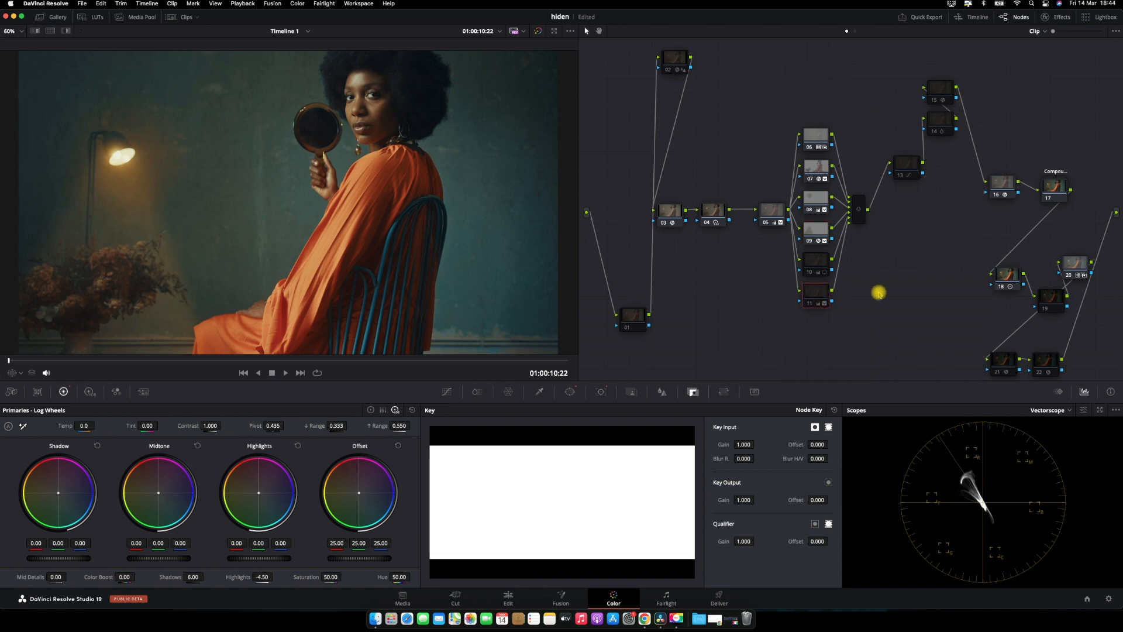
Add a new parallel node below node 11
key("alt+p")
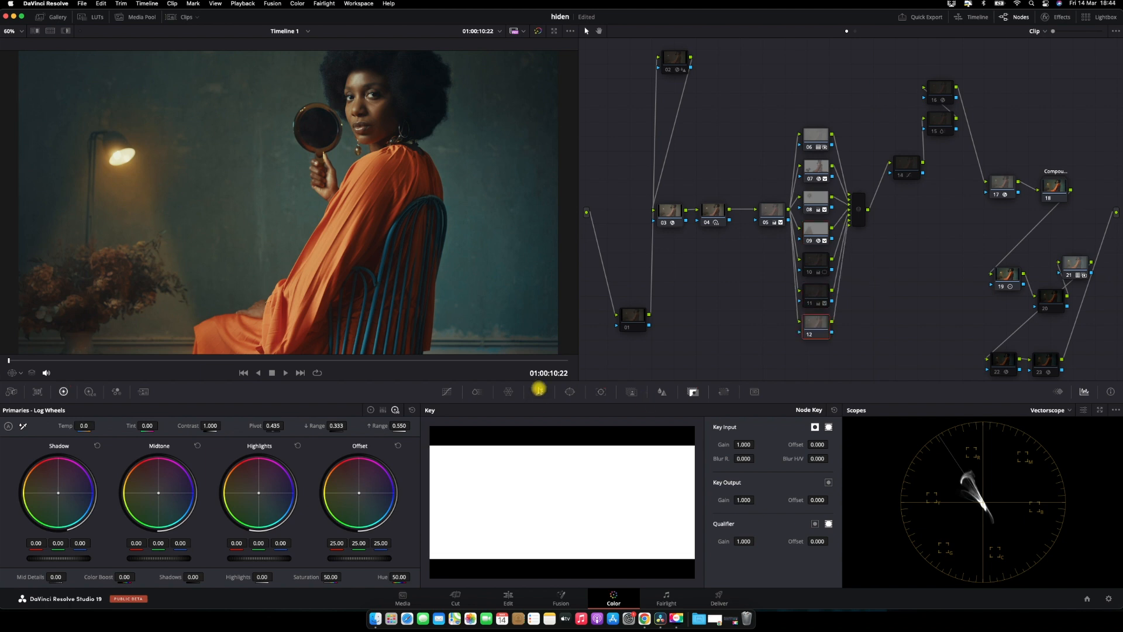
Qualify the flowers with the HSL qualifier on the new node, highlighting the matte and narrowing the hue width to about 6.4
left_click(539, 390)
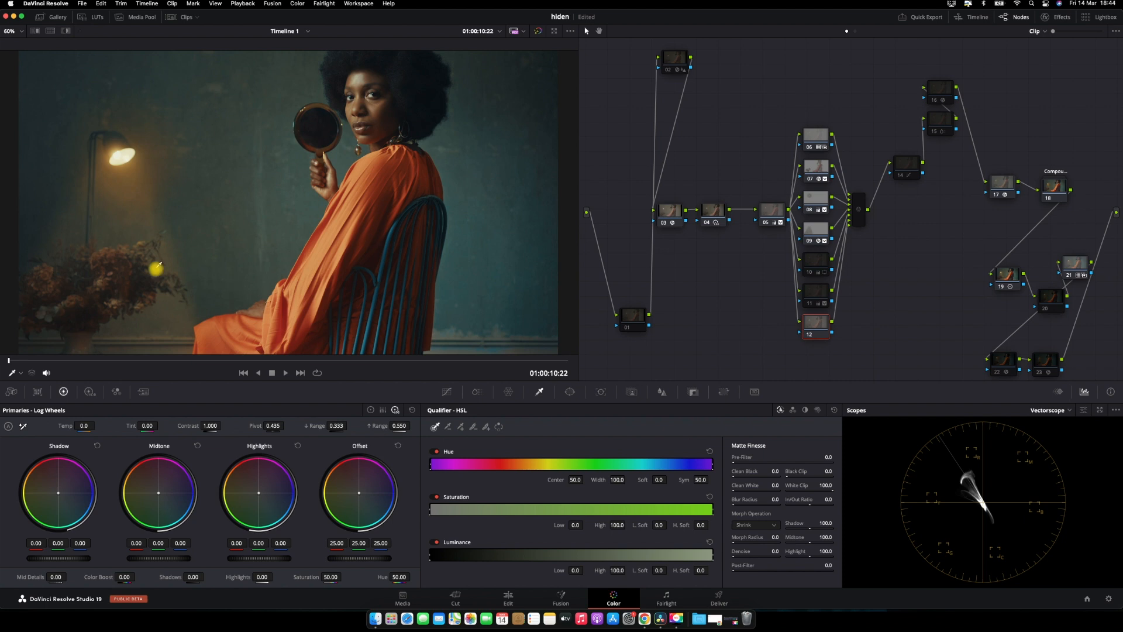
left_click(125, 270)
left_click(65, 31)
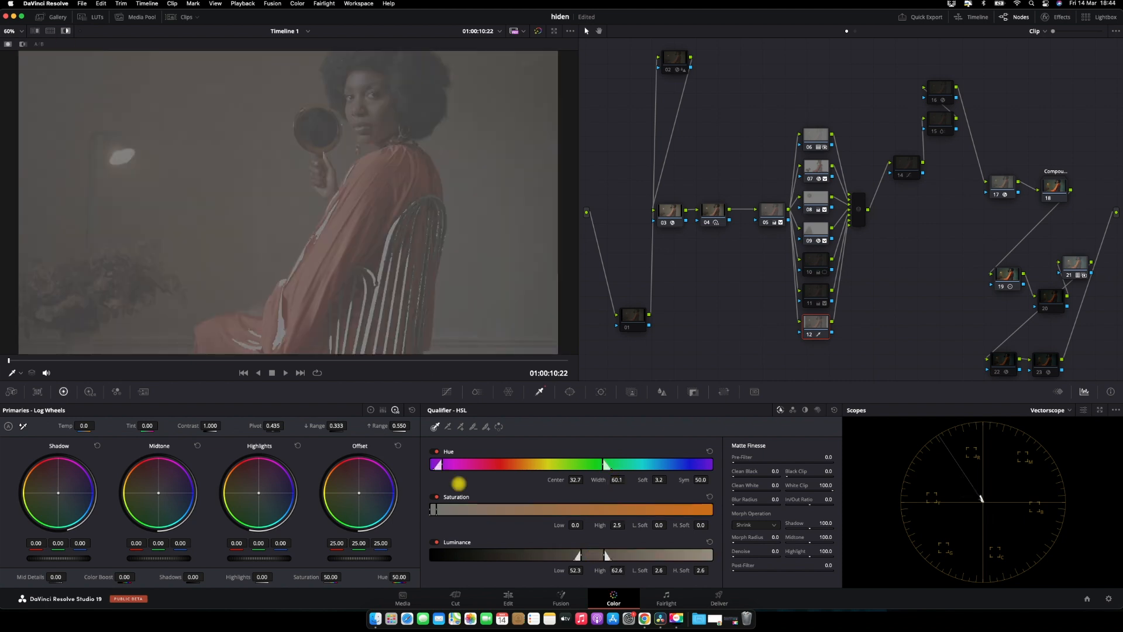
left_click_drag(459, 484, 379, 484)
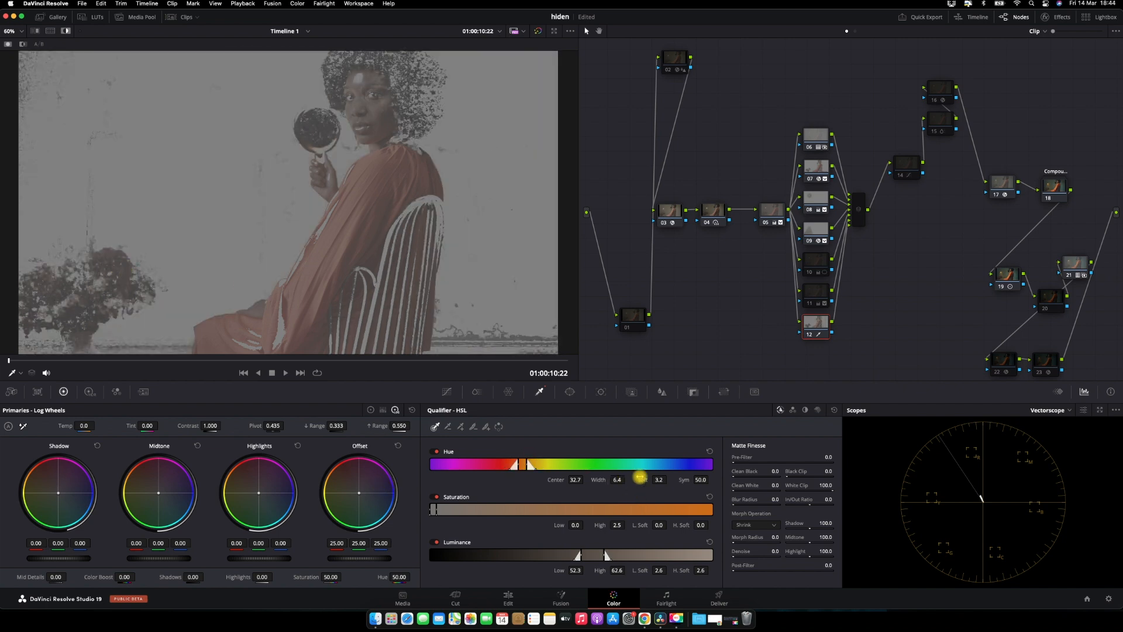
Draw a curve window around the flowers to limit the qualifier, checking the highlighted matte
left_click(571, 392)
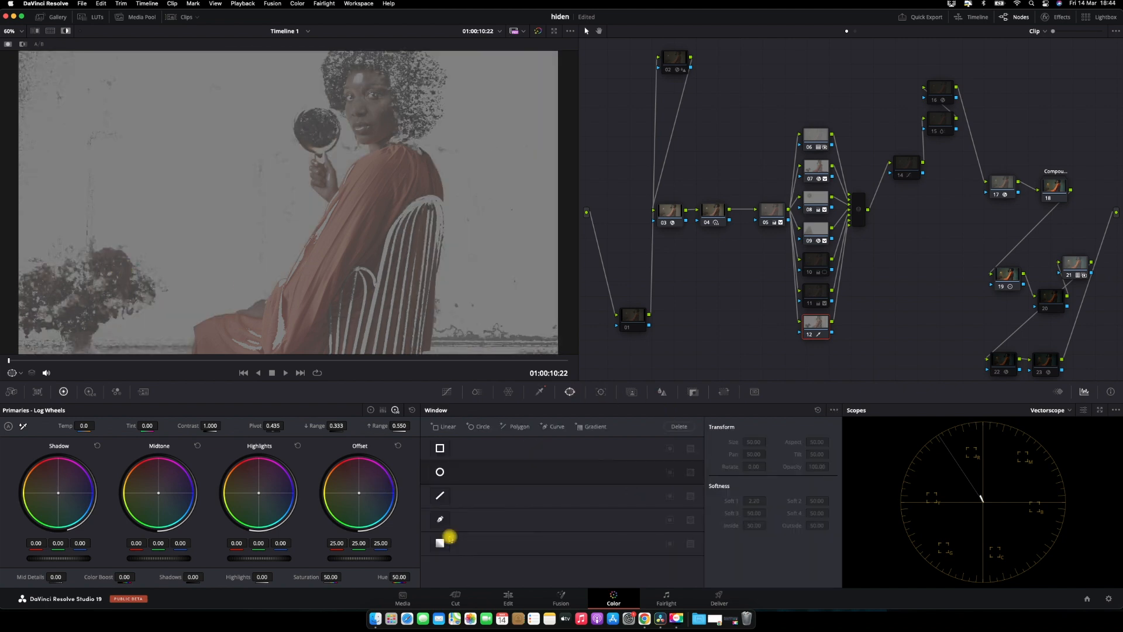
left_click(441, 518)
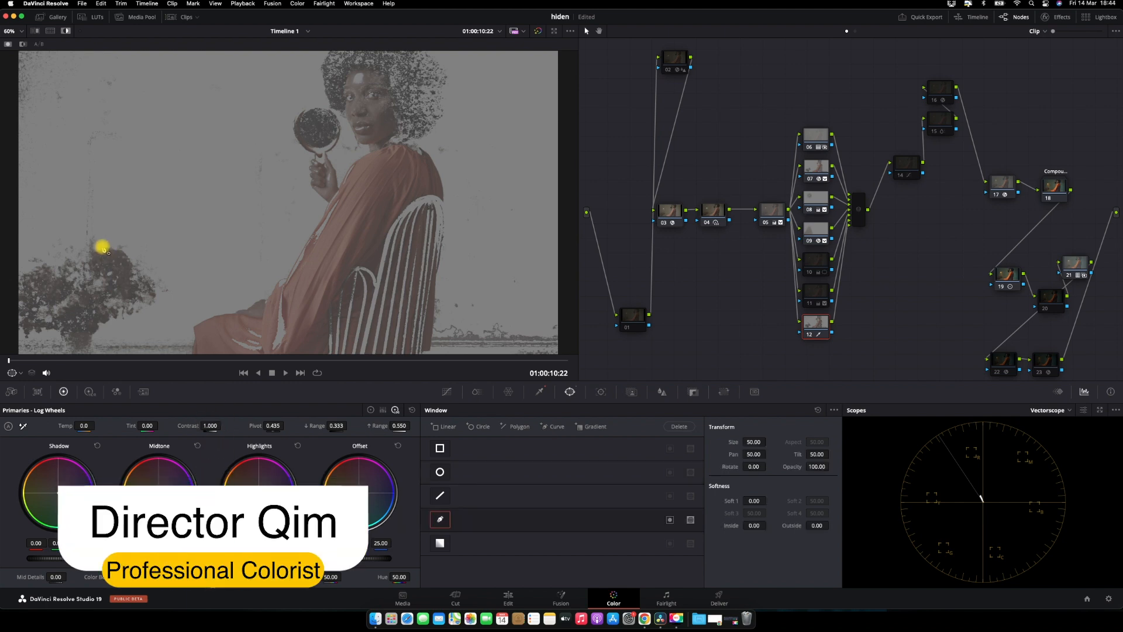
left_click(71, 256)
left_click(72, 309)
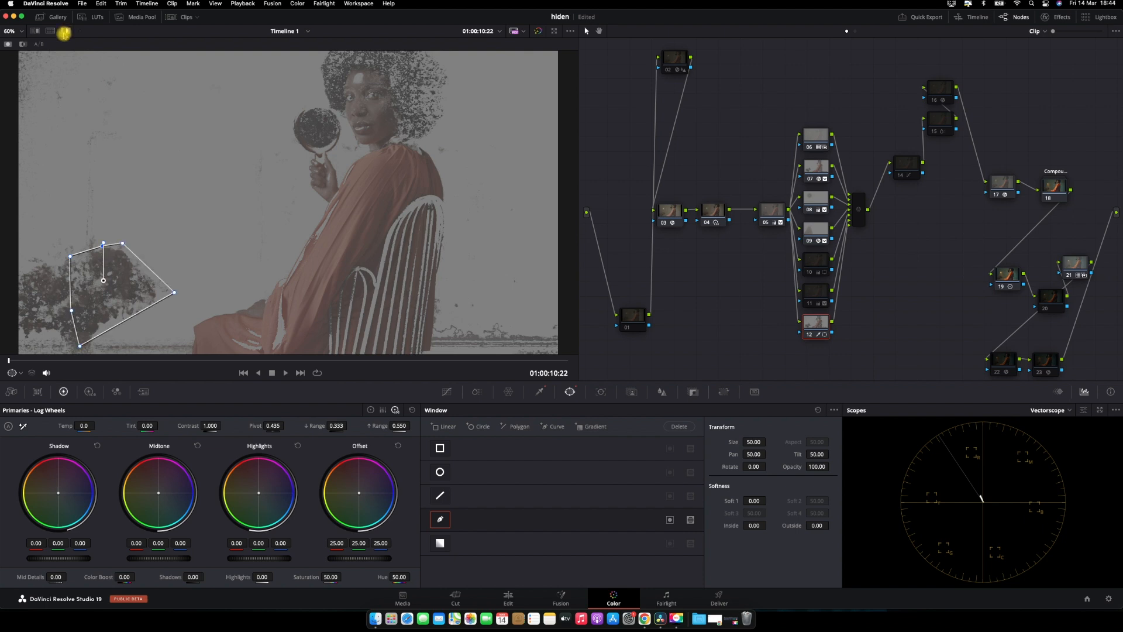
left_click(64, 34)
left_click(64, 33)
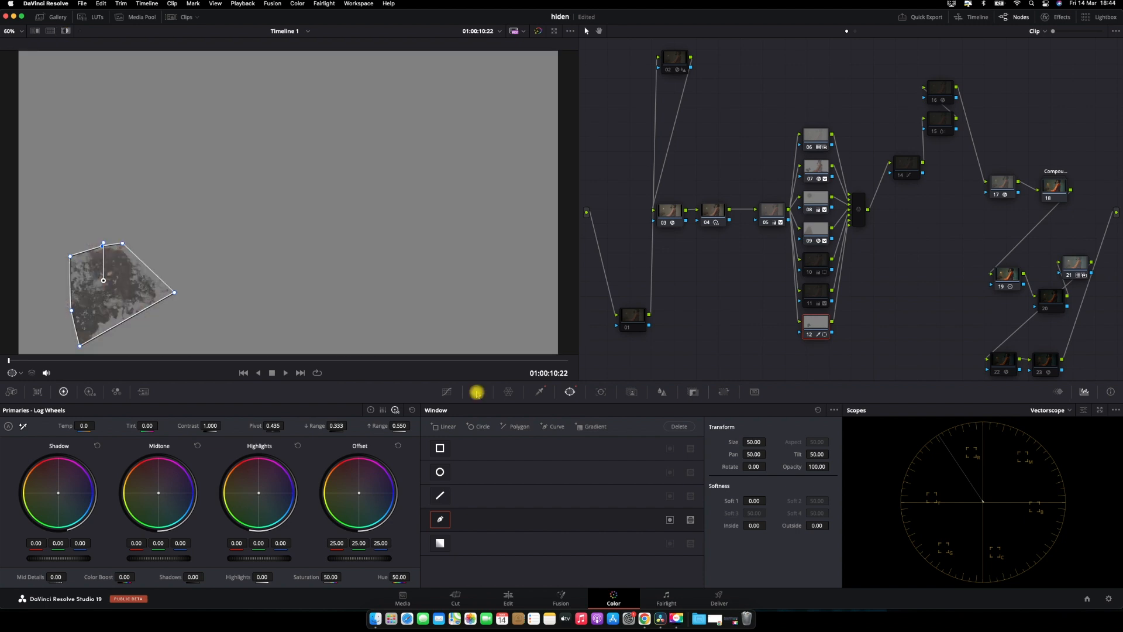
Raise the ColorSlice saturation on the flowers to 1.70 and compare the result full screen
left_click(477, 392)
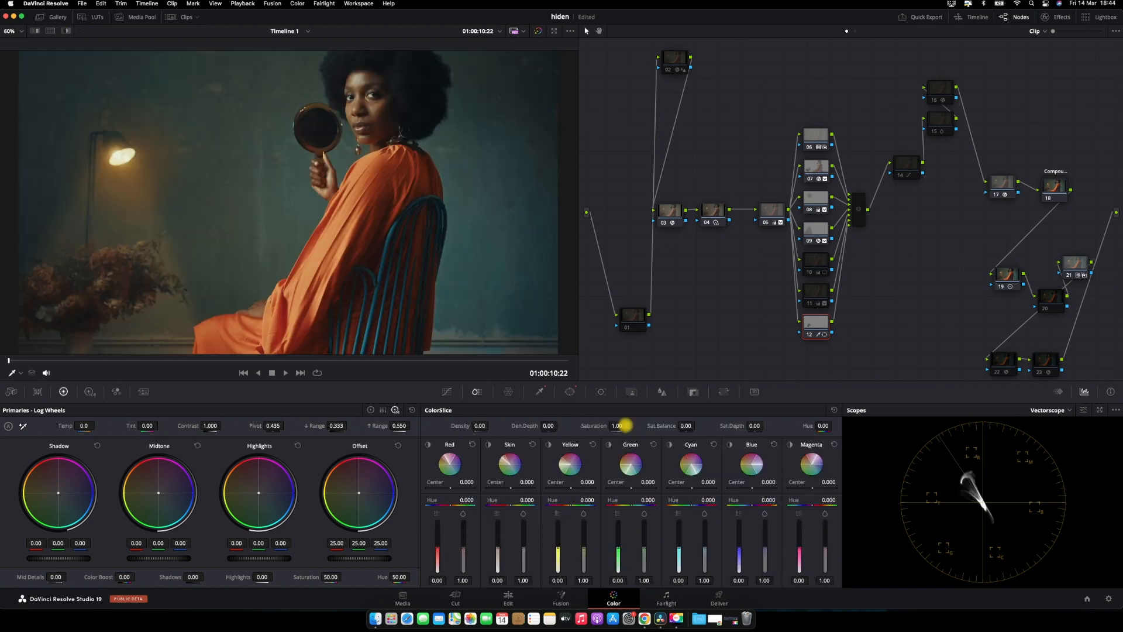
left_click_drag(626, 425, 649, 424)
left_click_drag(649, 424, 624, 424)
key("super+f")
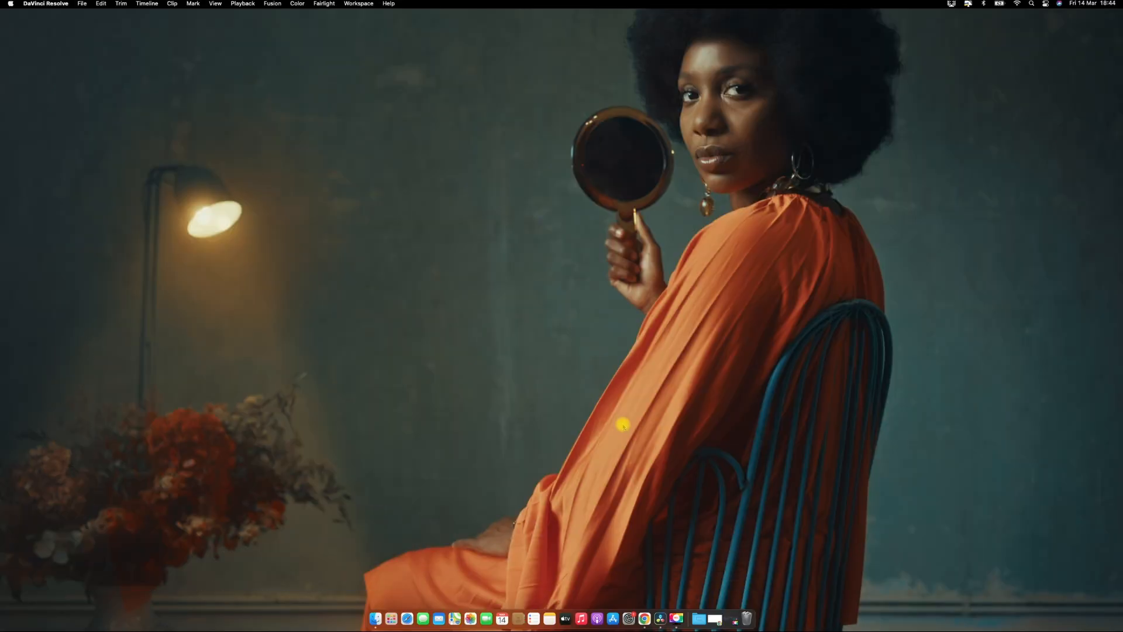
key("super+f")
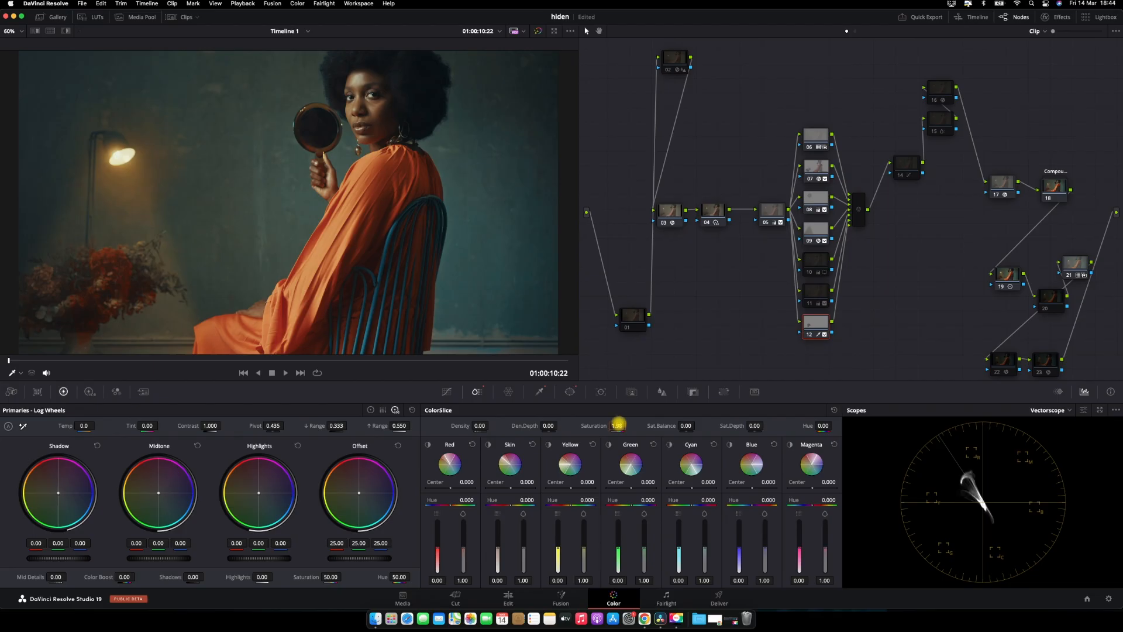
left_click_drag(621, 422, 608, 419)
key("super+f")
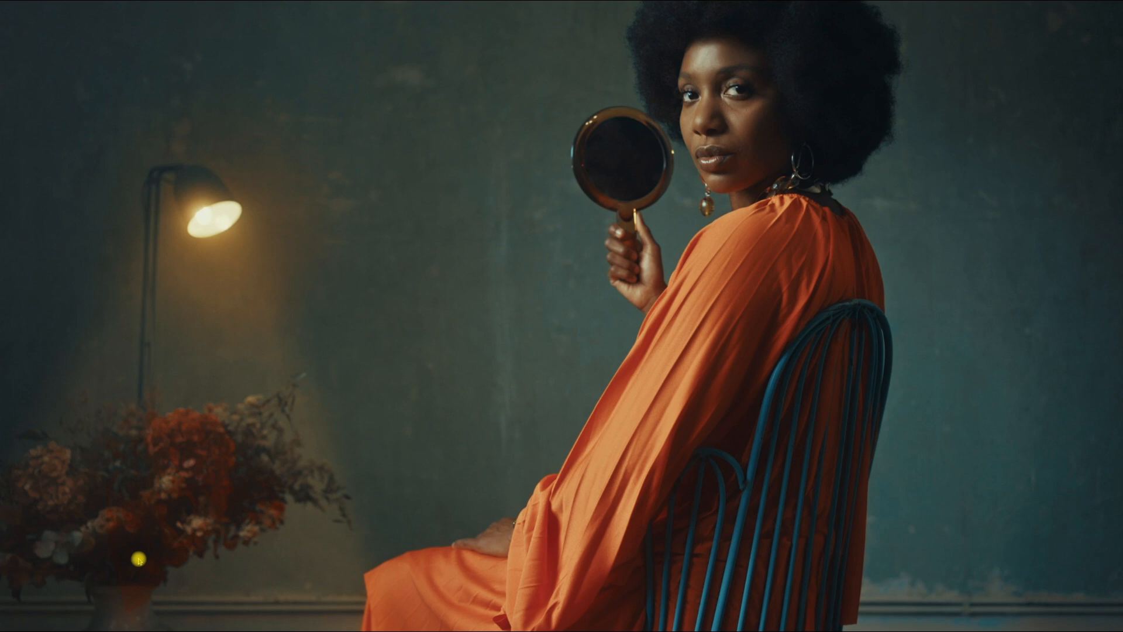
mouse_move(123, 600)
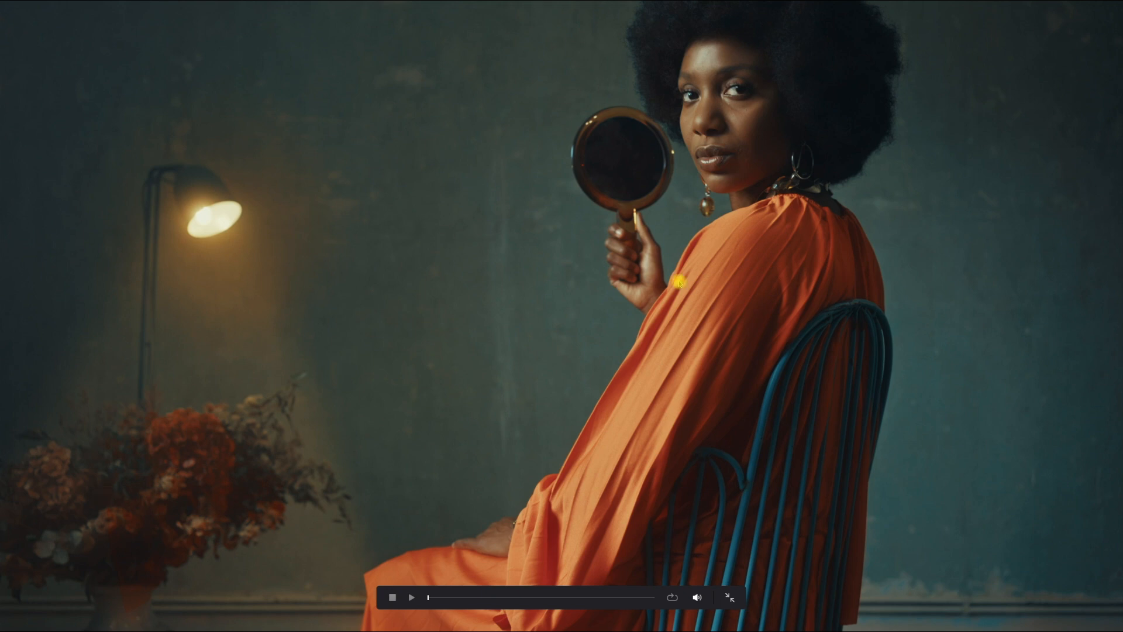
key("Escape")
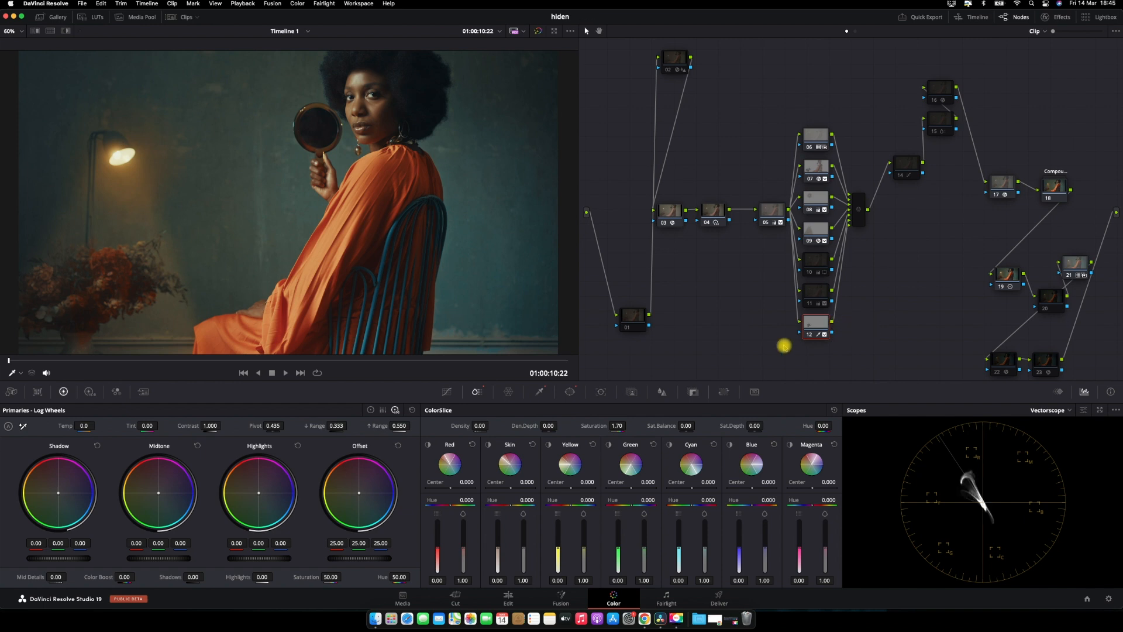
Delete the newly added parallel node
key("Delete")
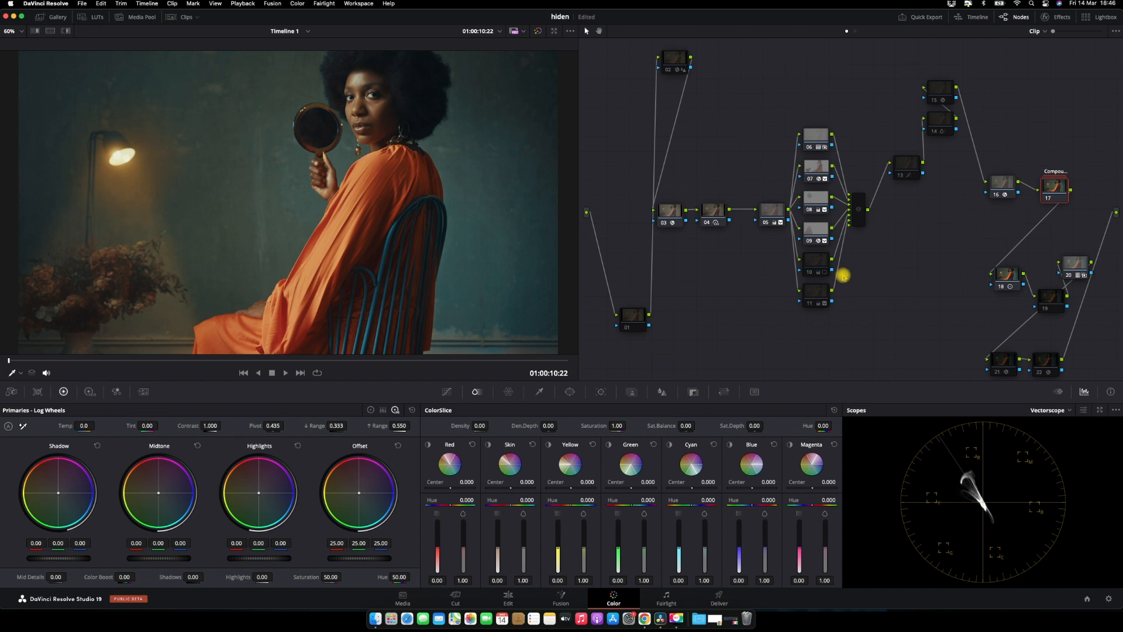
Inspect the lamp node's window, tracker, key output and Glow effect settings
left_click(818, 260)
left_click(820, 228)
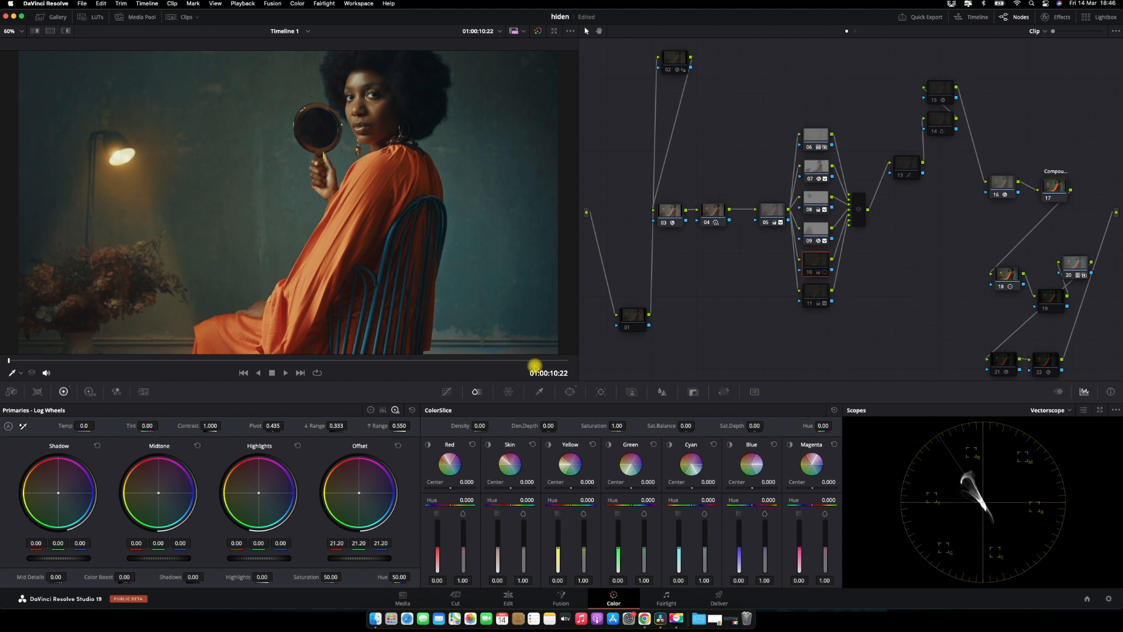
left_click(567, 393)
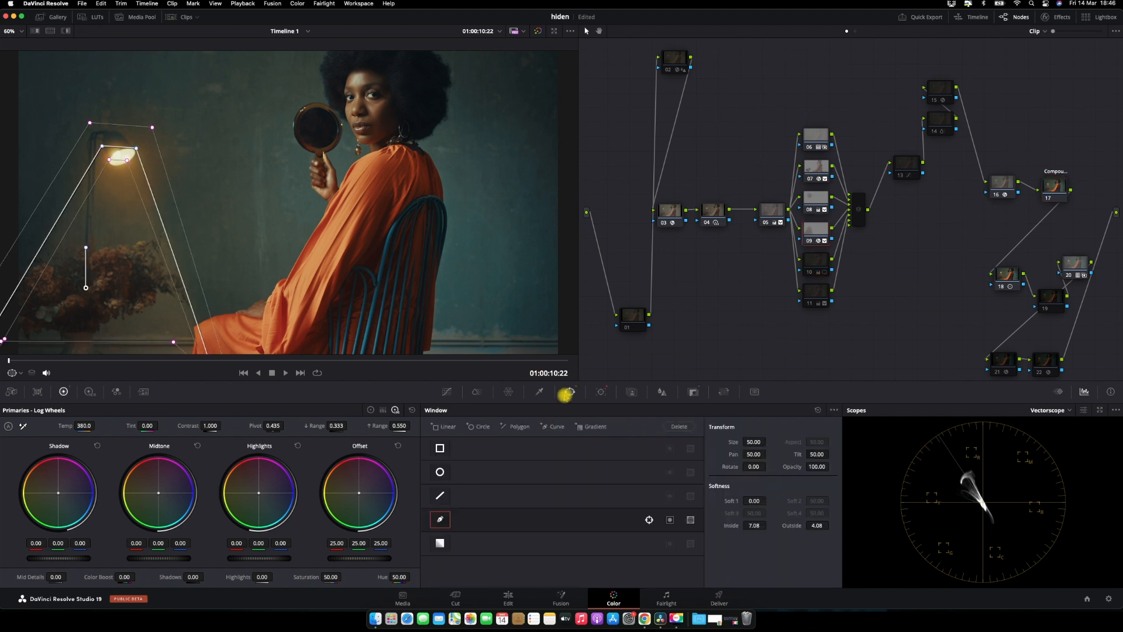
left_click(601, 391)
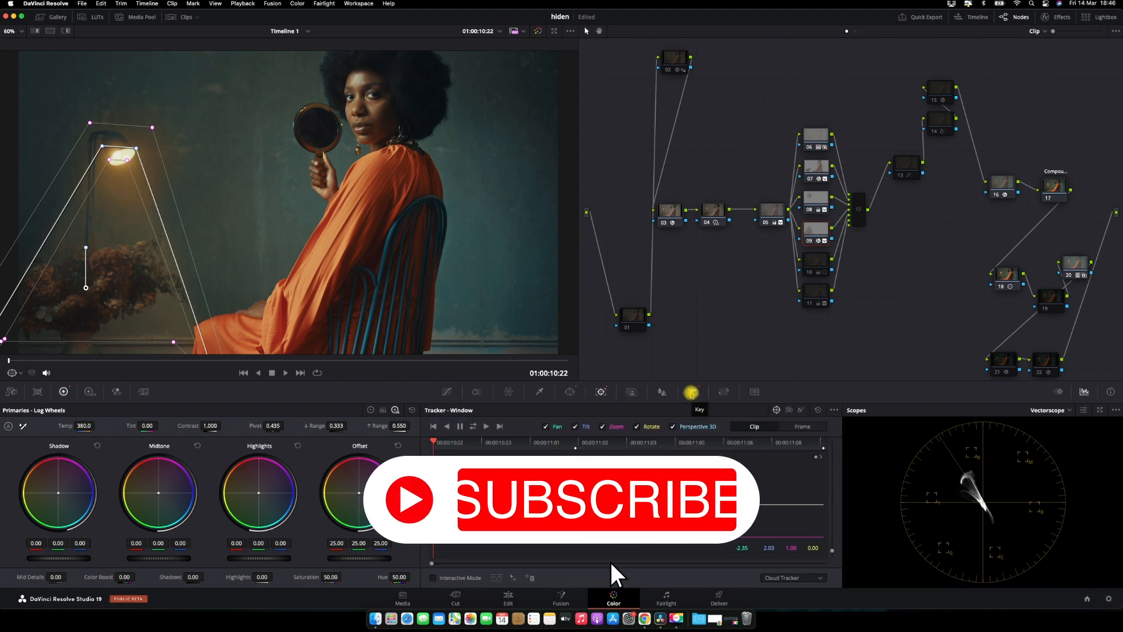
left_click(691, 391)
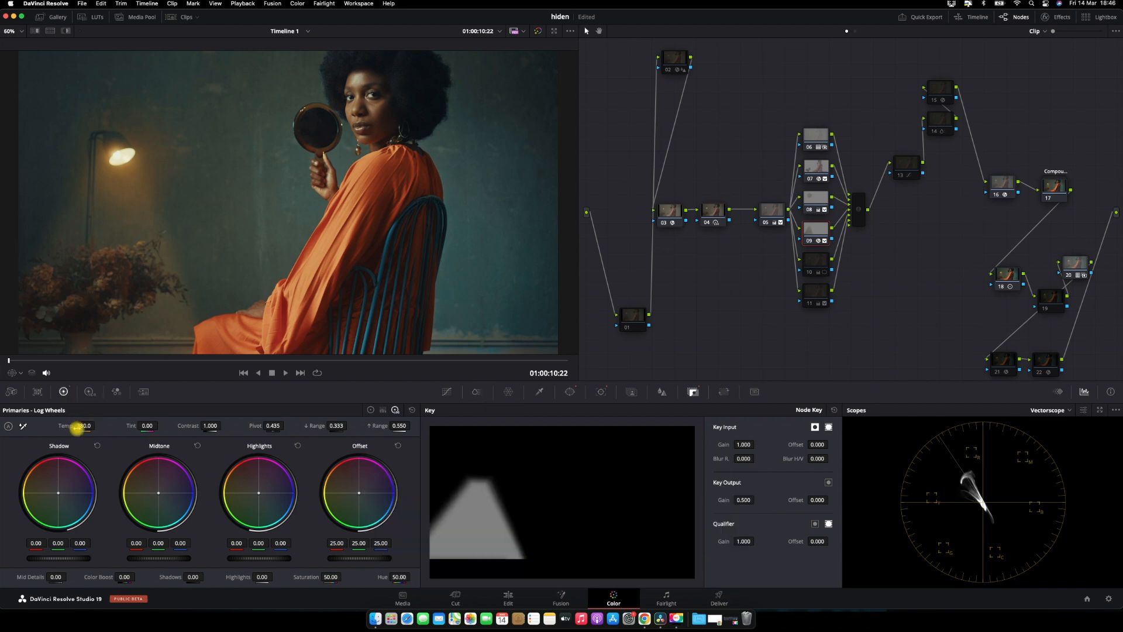
left_click(1059, 19)
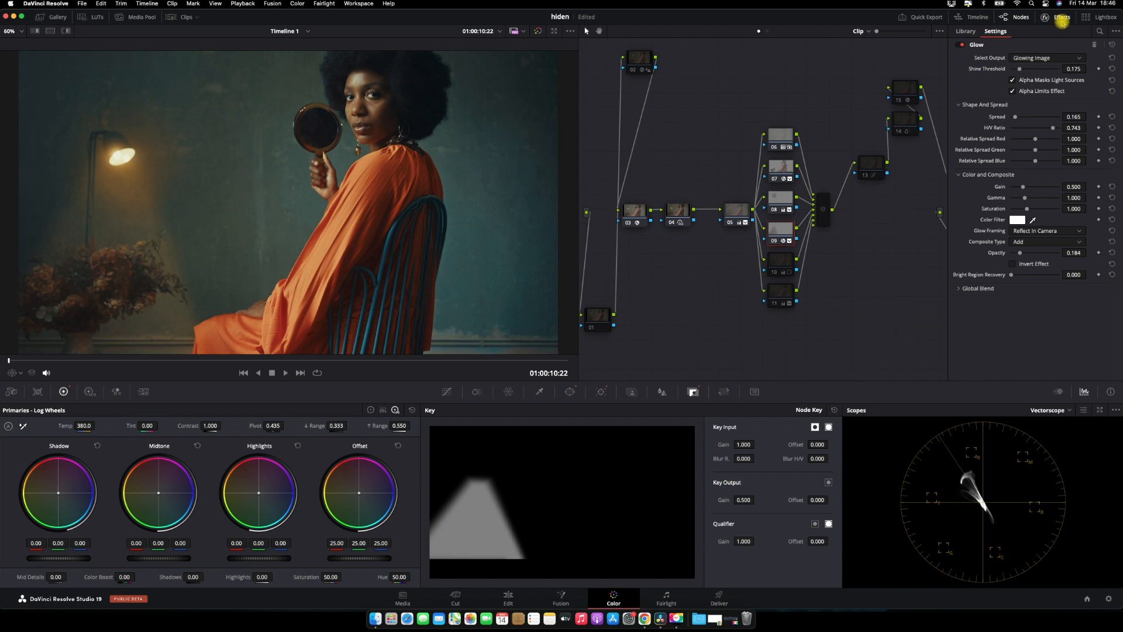
left_click(1062, 21)
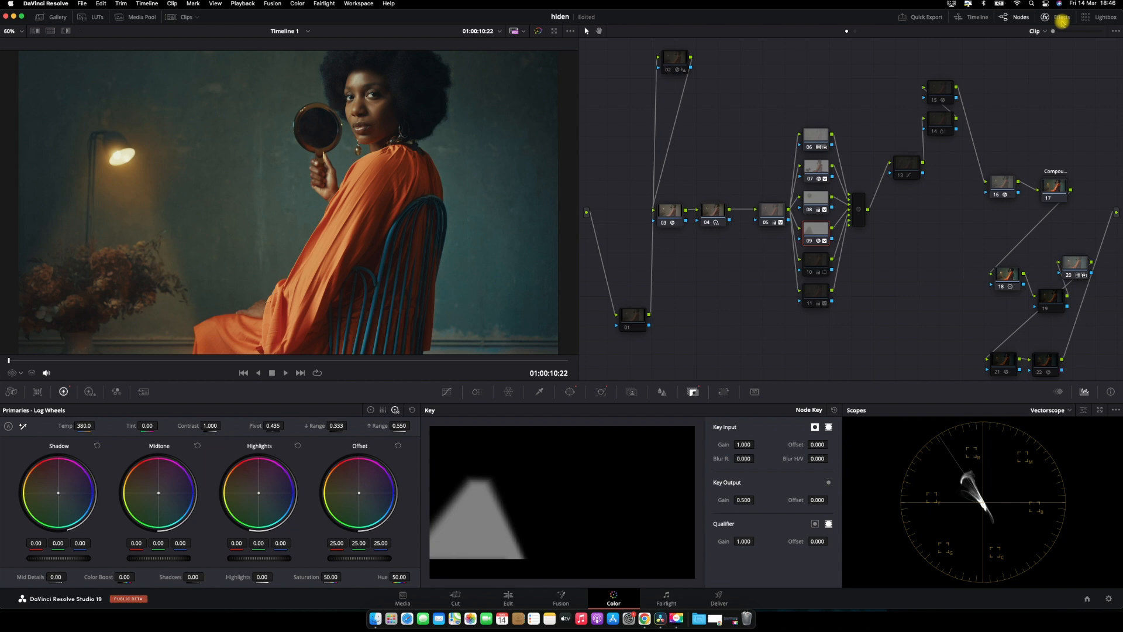
Select node 10, view it full screen and toggle it off and on to compare
left_click(815, 255)
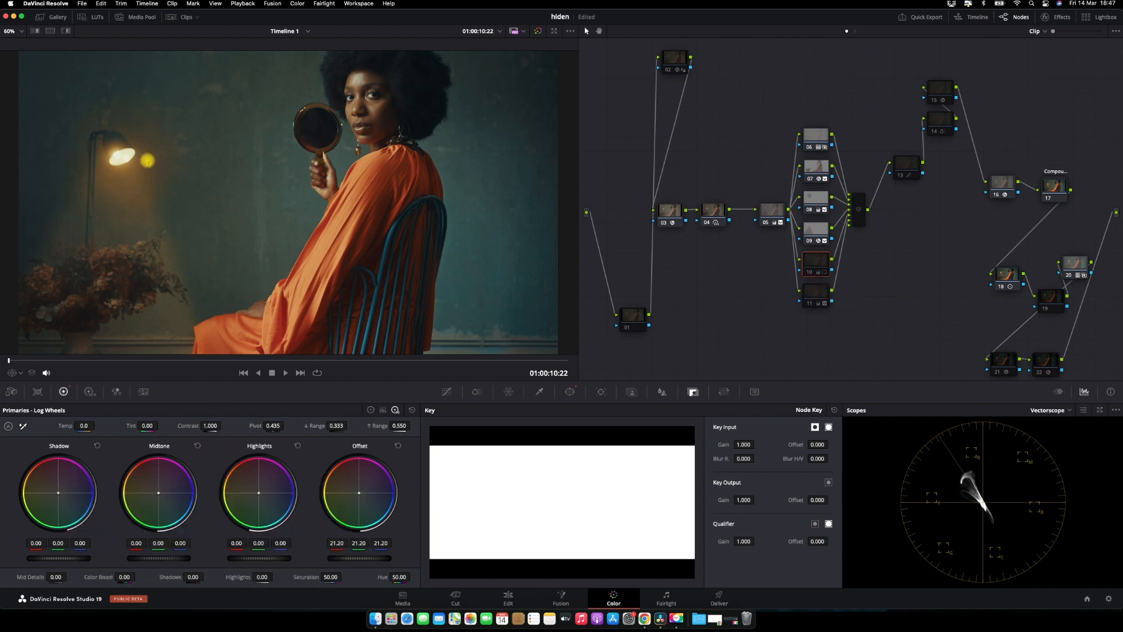
key("super+f")
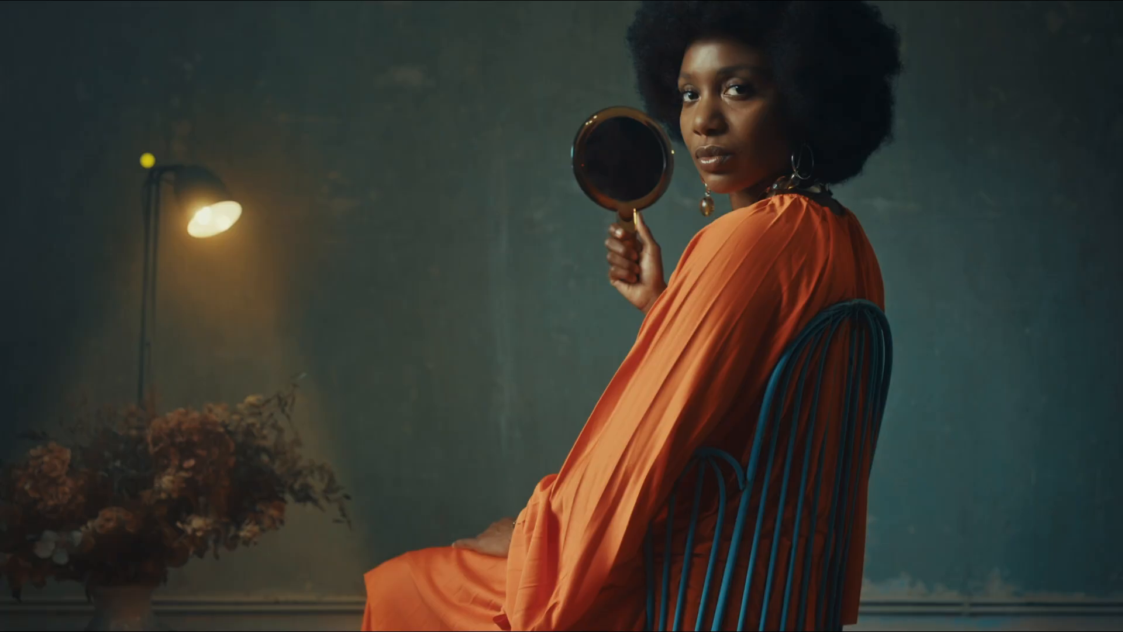
key("super+f")
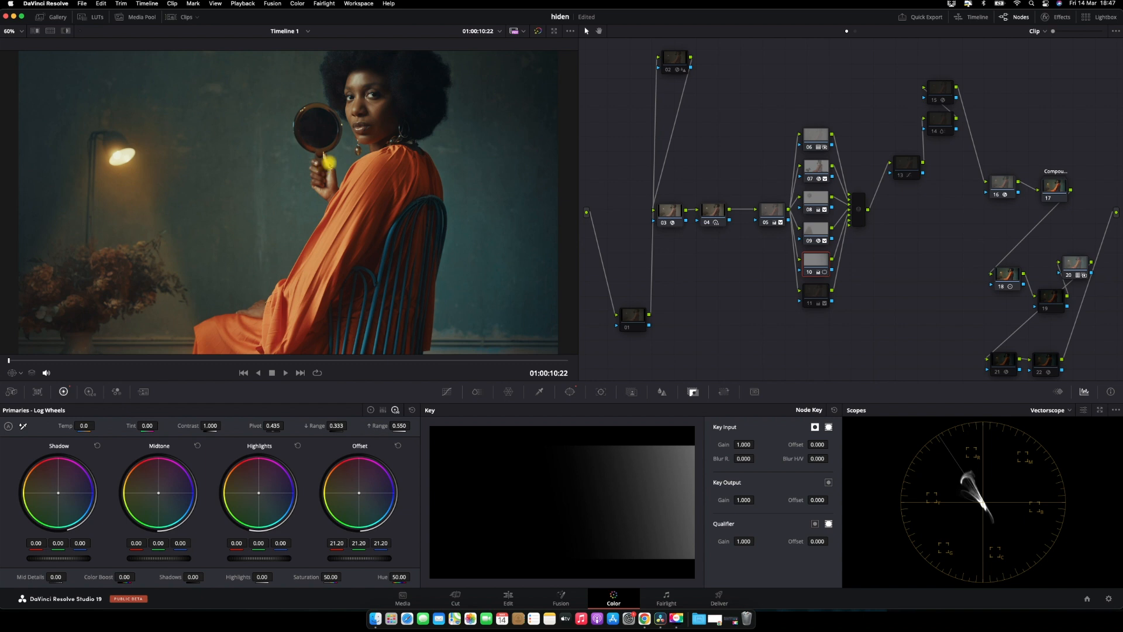
key("super+d")
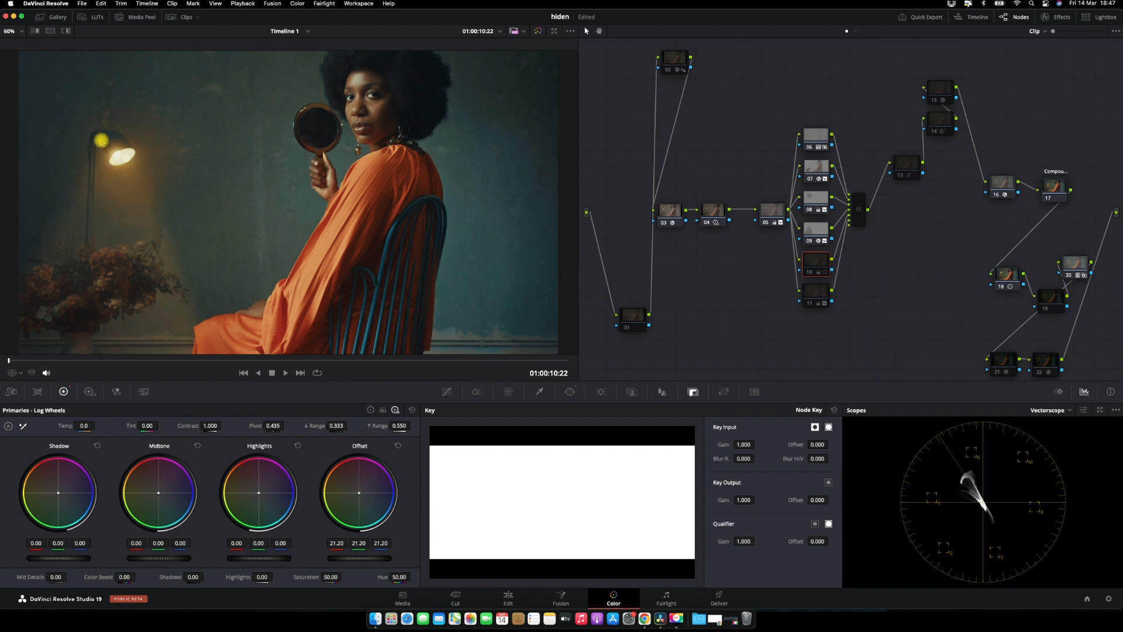
key("super+d")
Inspect node 10's gradient window with the matte highlighted, then view the result full screen
left_click(570, 391)
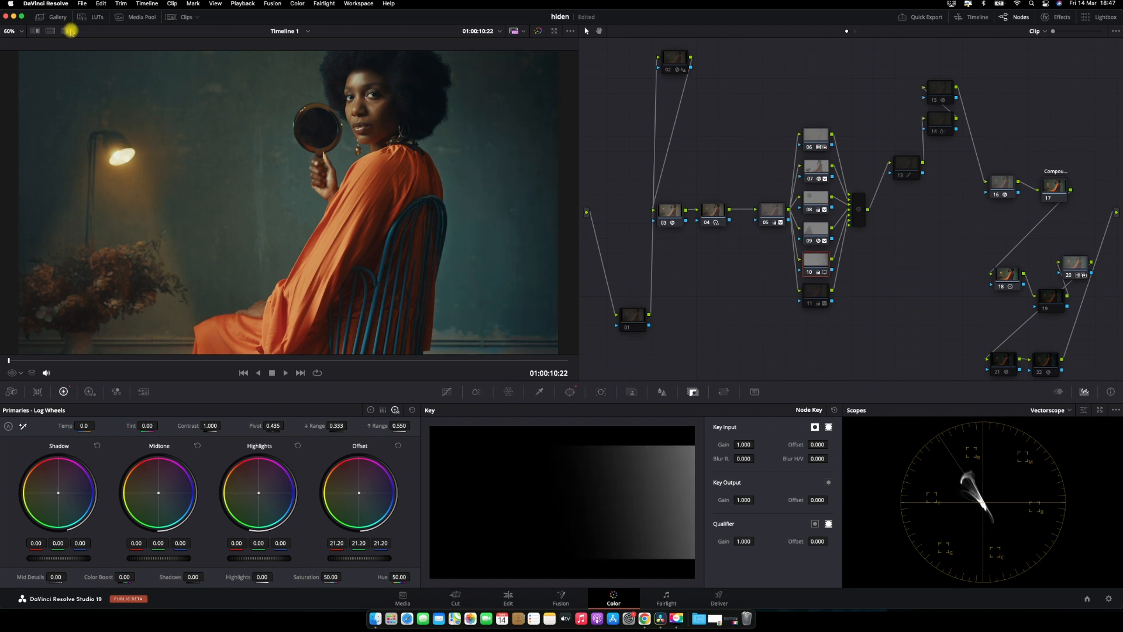
left_click(64, 33)
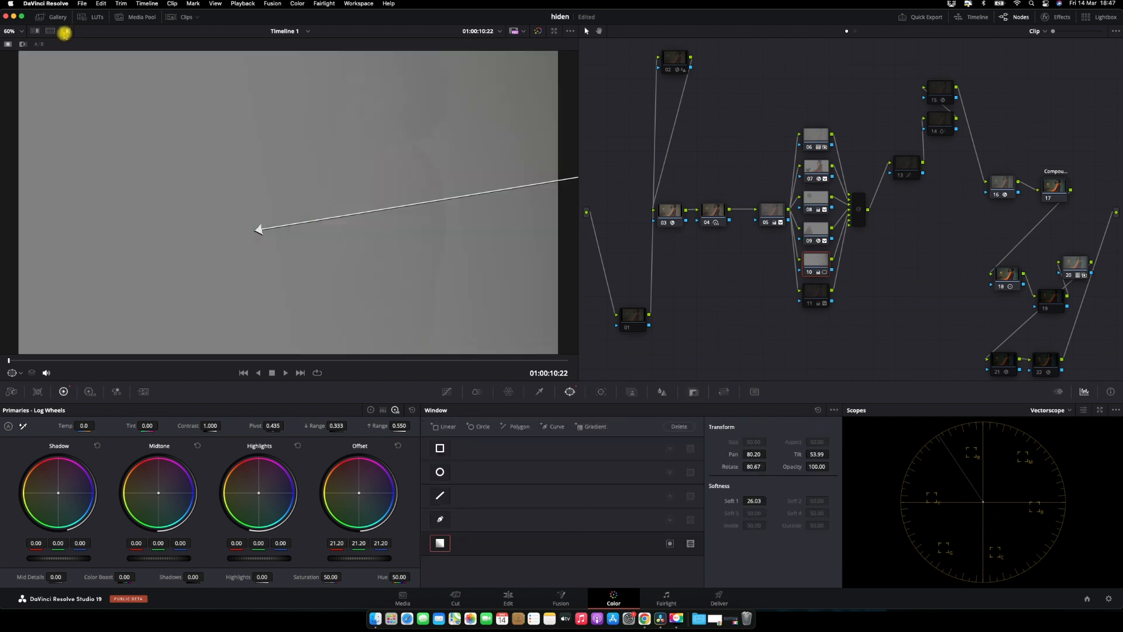
left_click(65, 32)
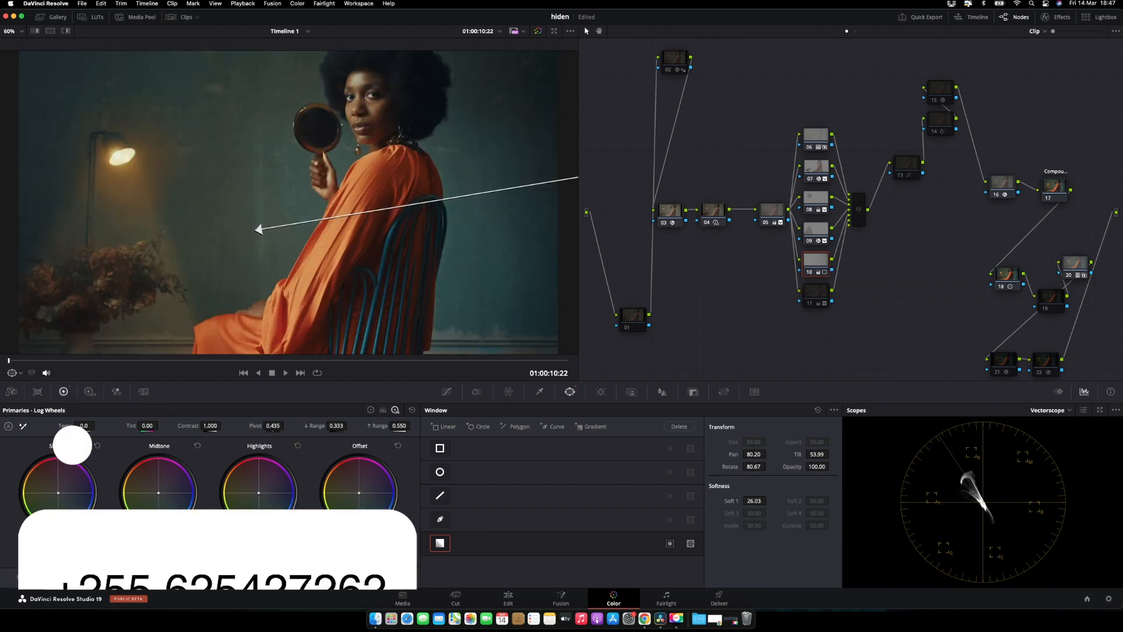
left_click(371, 410)
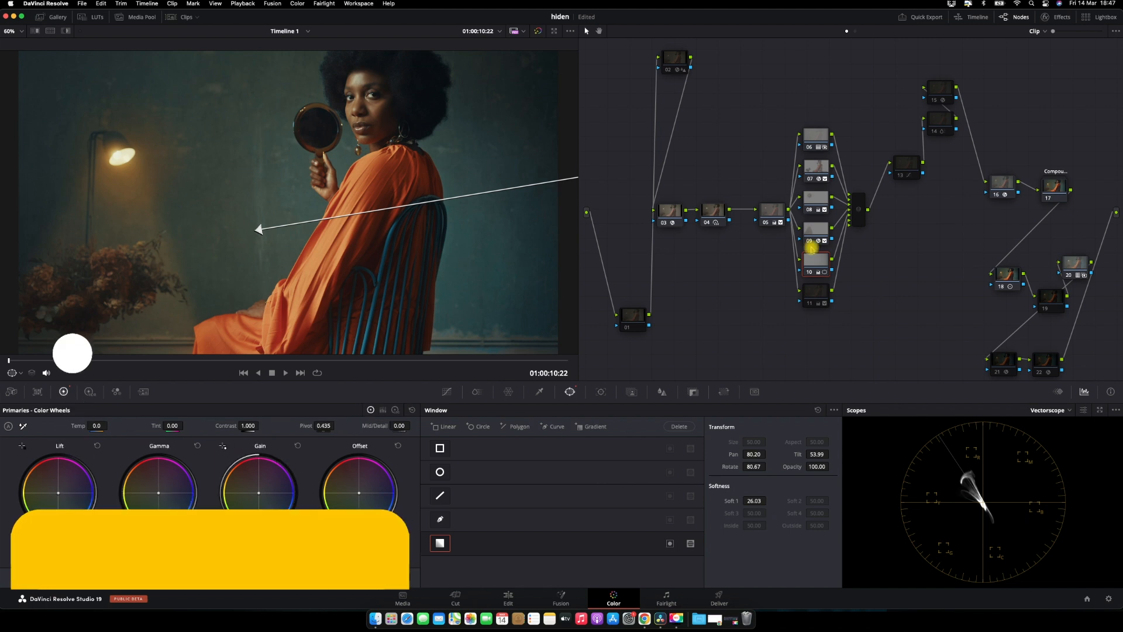
key("super+f")
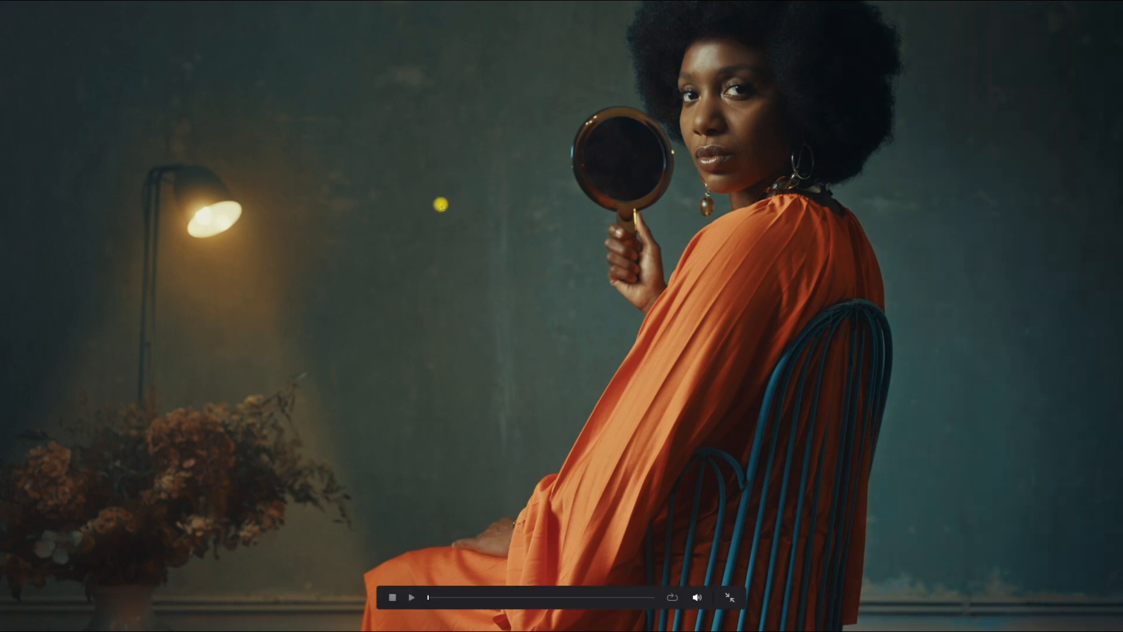
key("Escape")
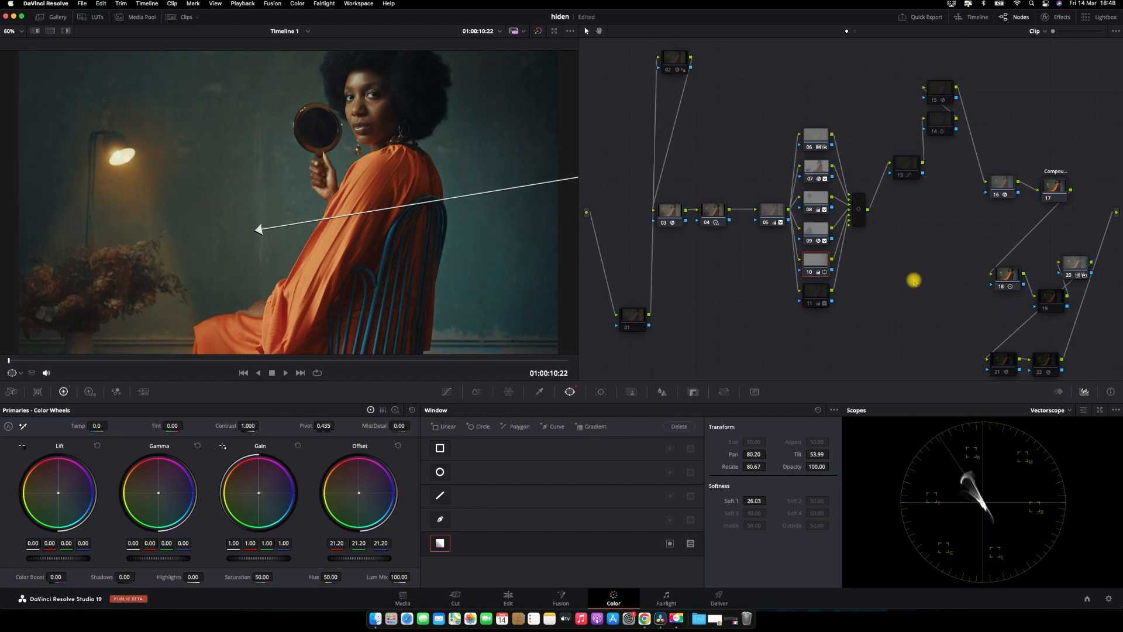
Select node 11 and view its circular window on the subject full screen
key("shift+apostrophe")
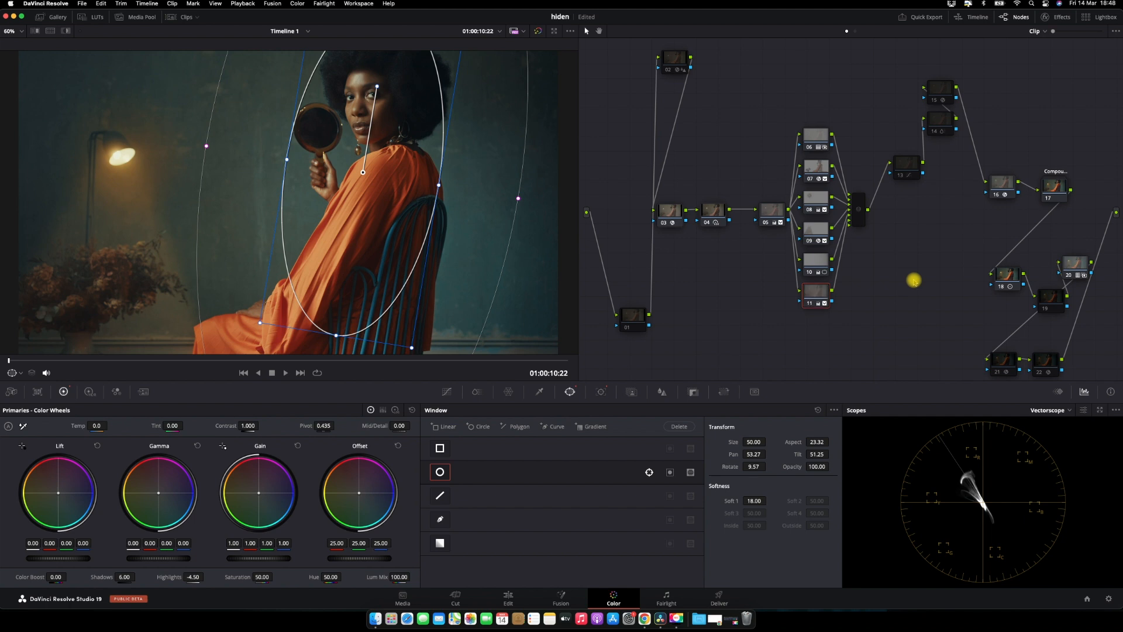
key("super+f")
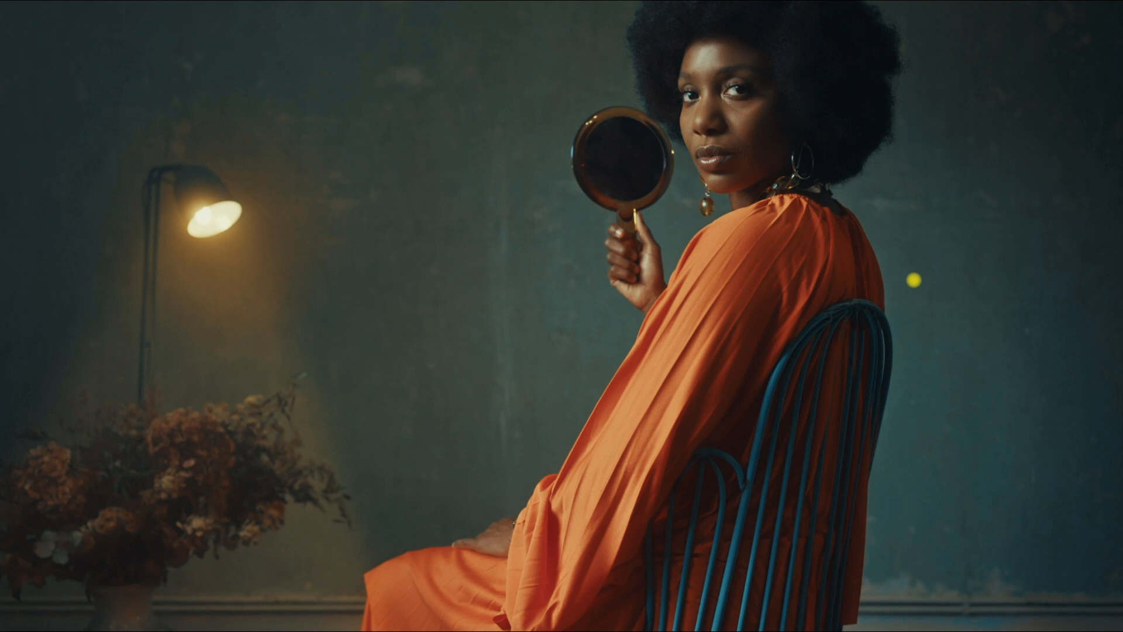
key("Escape")
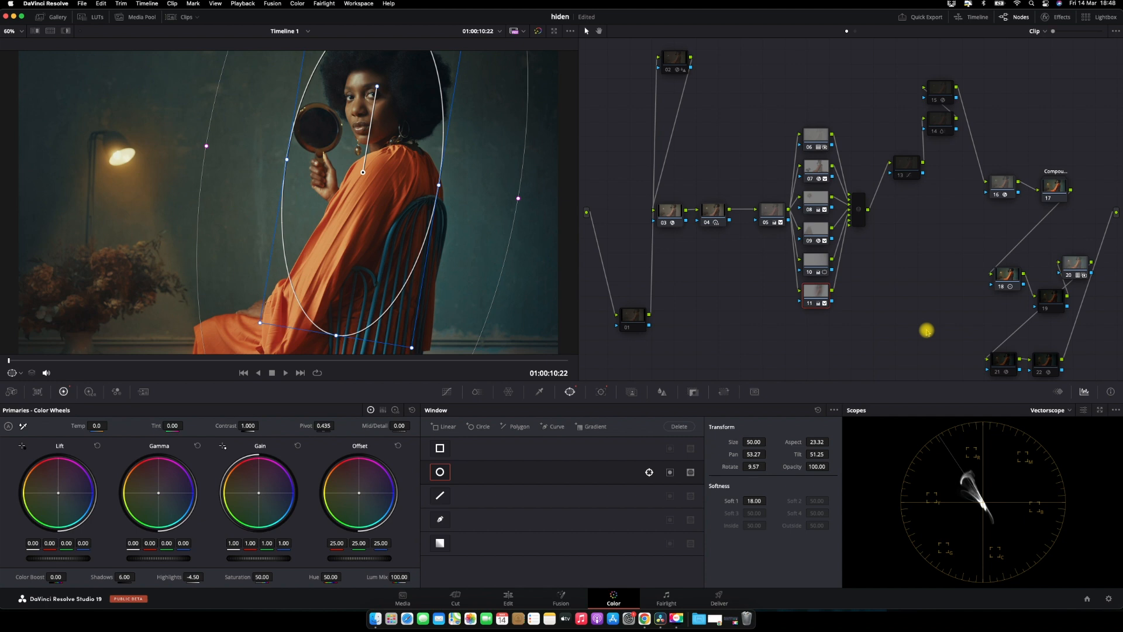
Step through nodes 13, 14 and 15, toggling node 15 off and on in full screen to compare
left_click(907, 166)
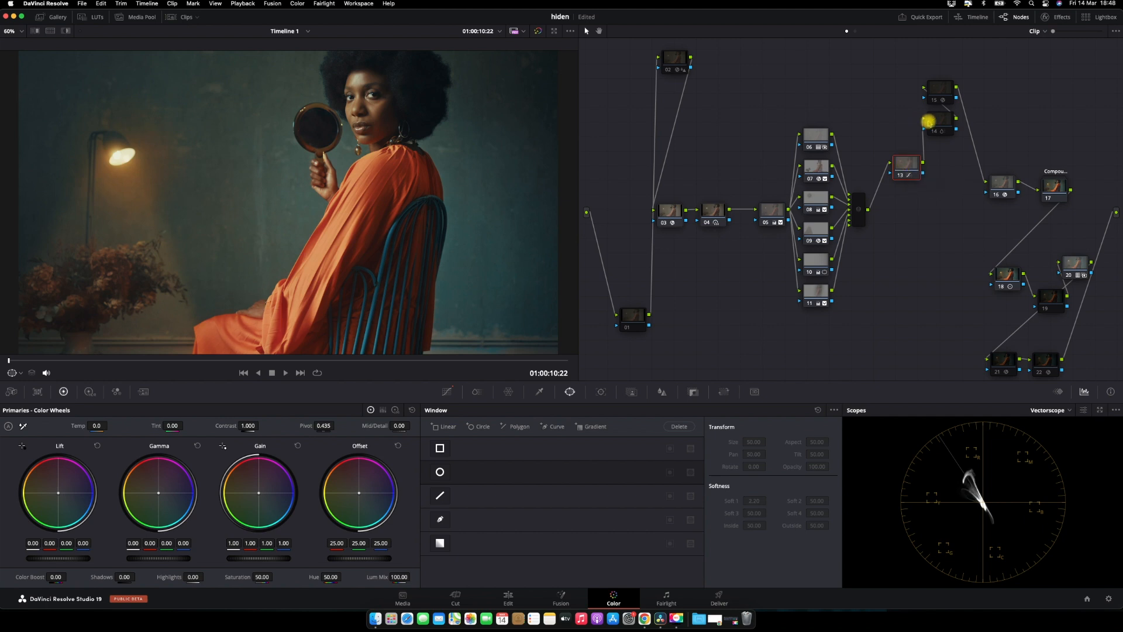
left_click(936, 122)
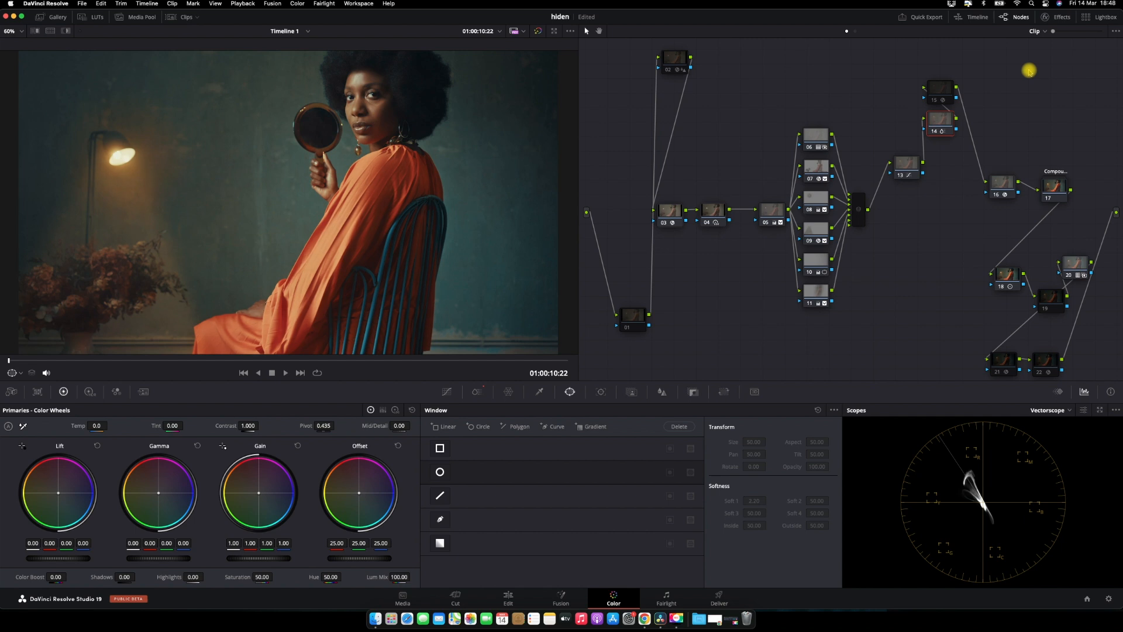
left_click(949, 85)
key("super+d")
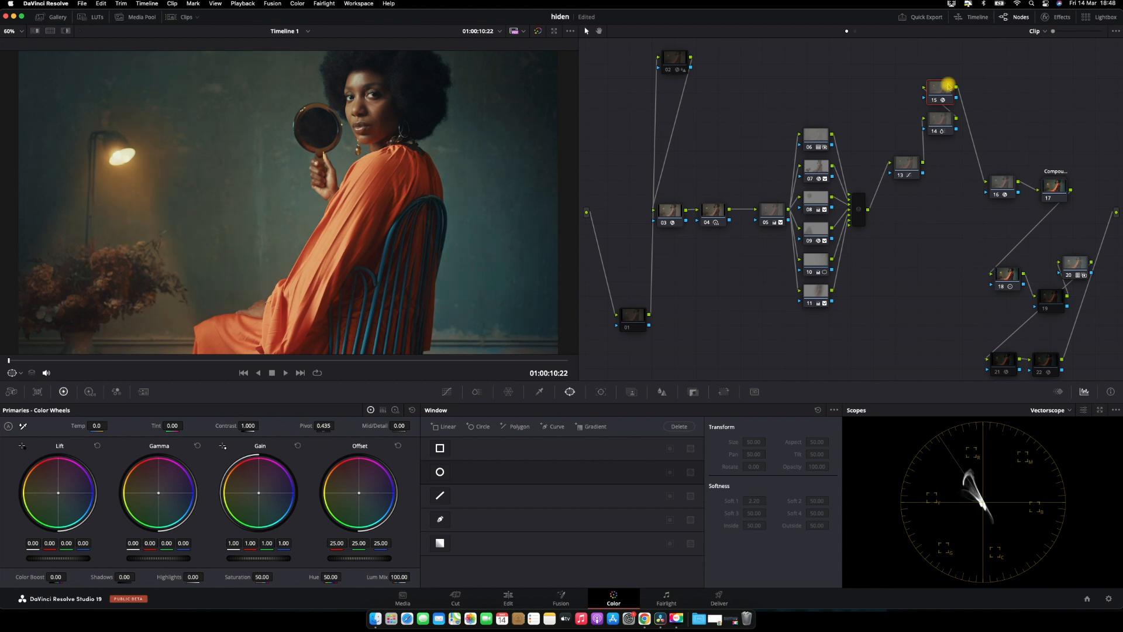
key("super+f")
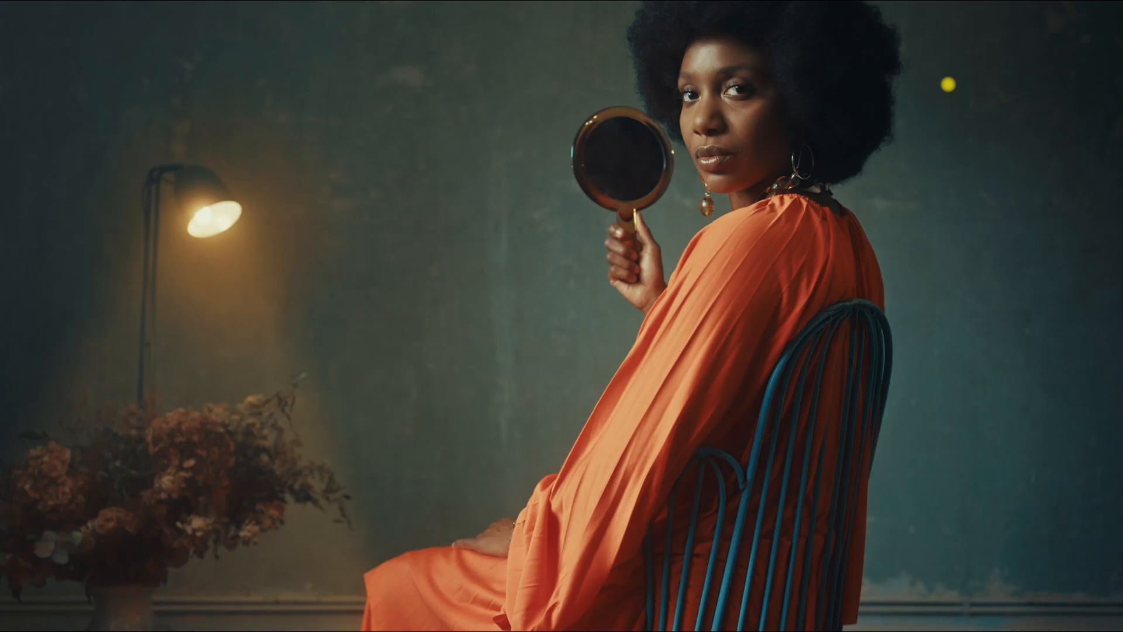
key("super+d")
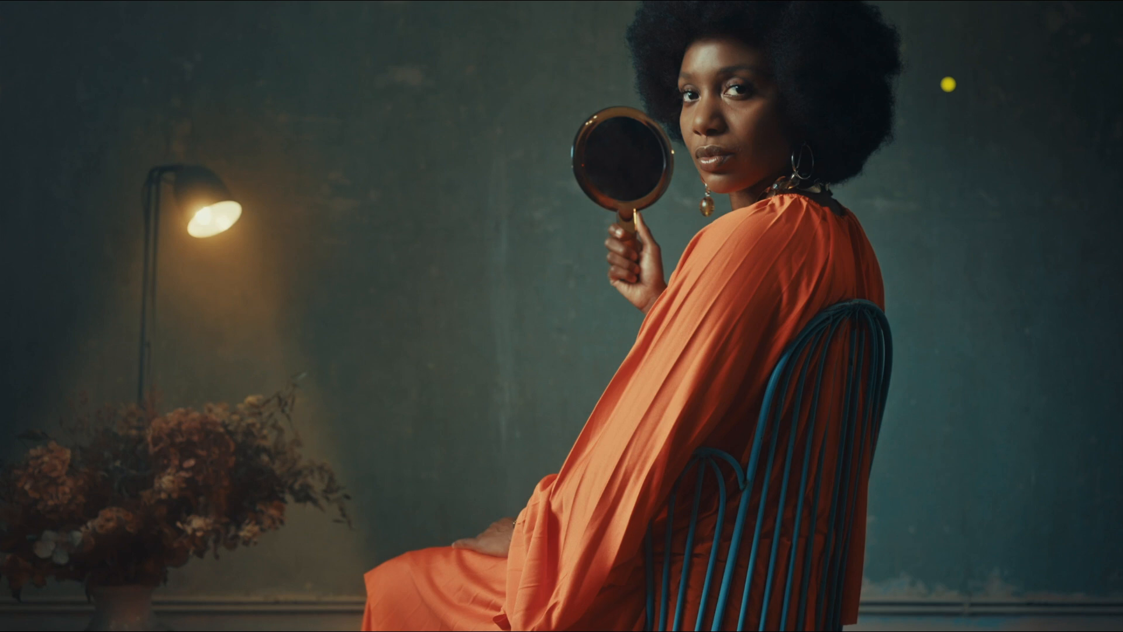
key("super+d")
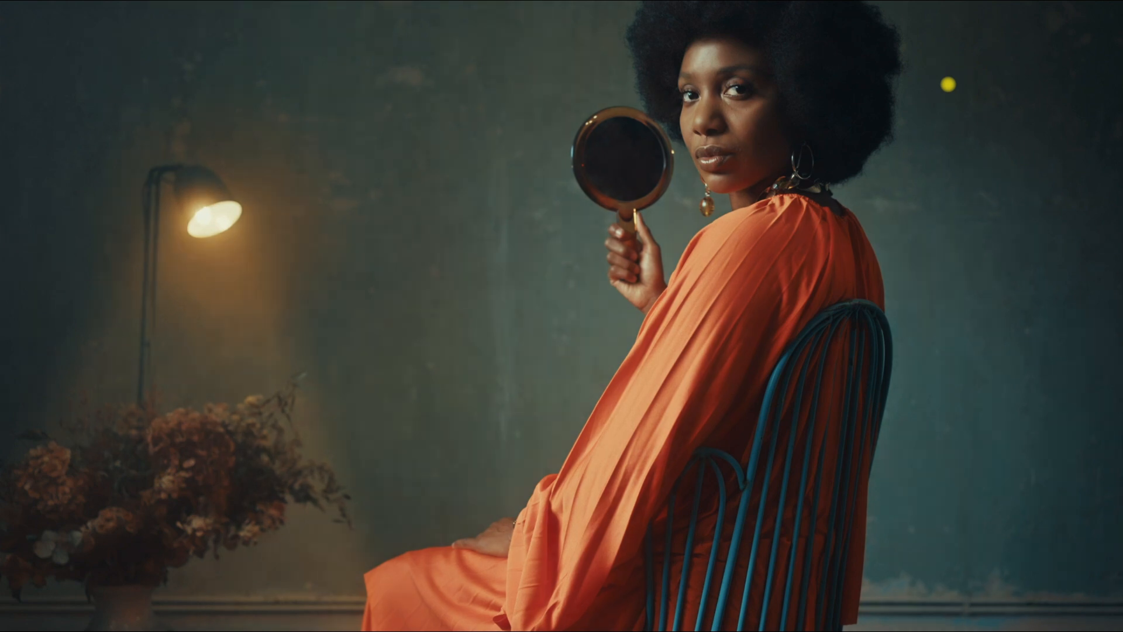